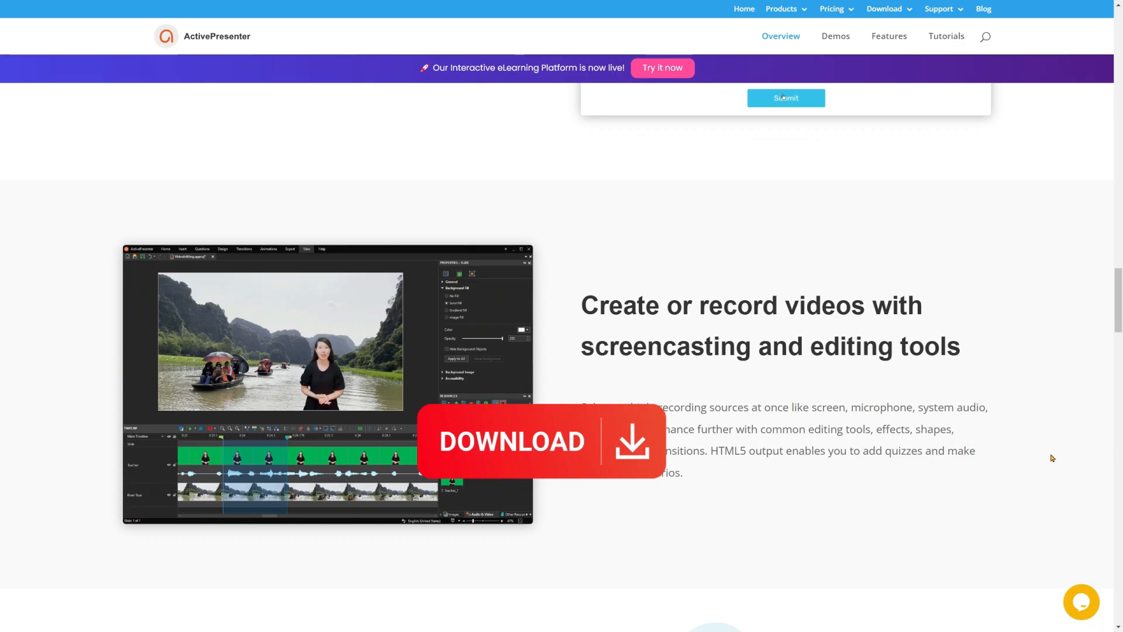
pyautogui.scroll(-7, 1053, 458)
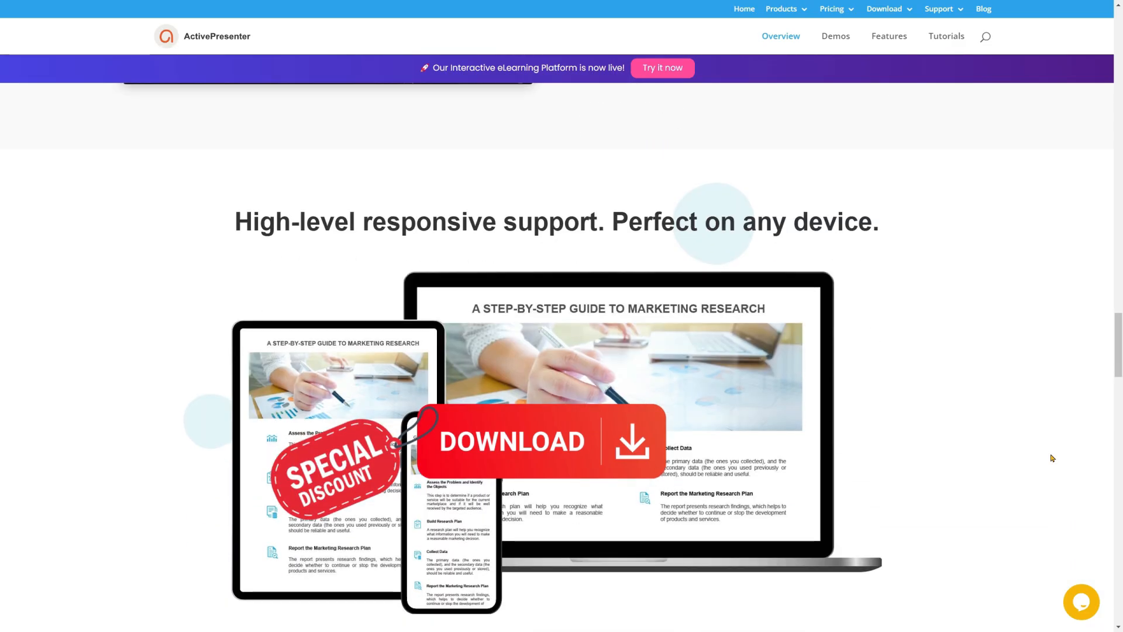
pyautogui.scroll(-1, 1052, 458)
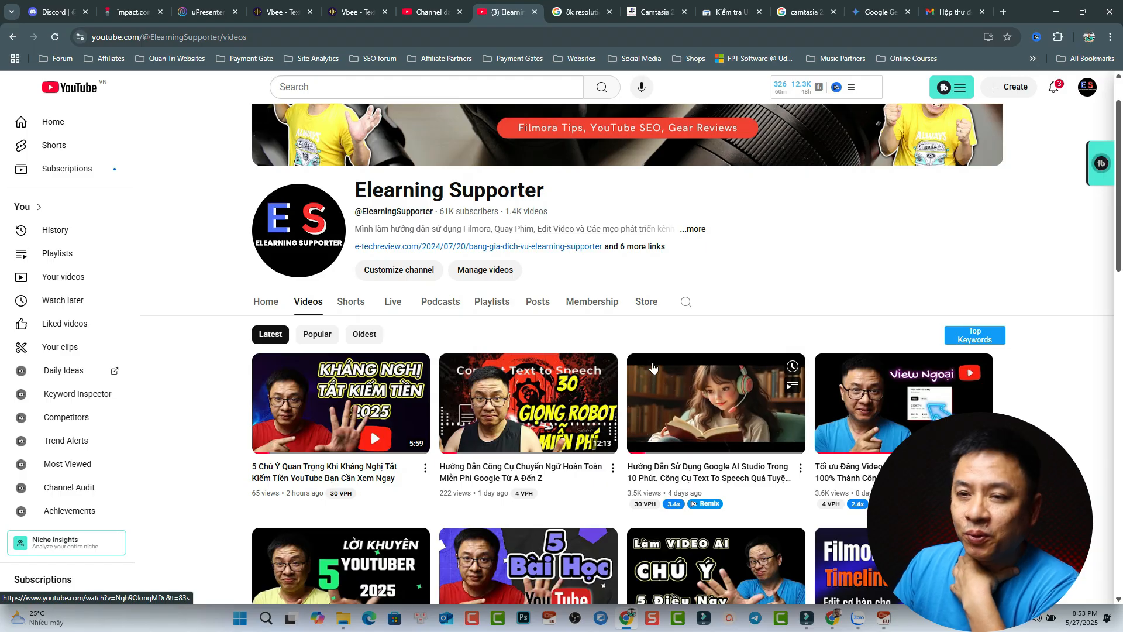
# Step: Look through the thumbnails and titles of the latest videos on the Elearning Supporter channel
pyautogui.moveTo(653, 367)
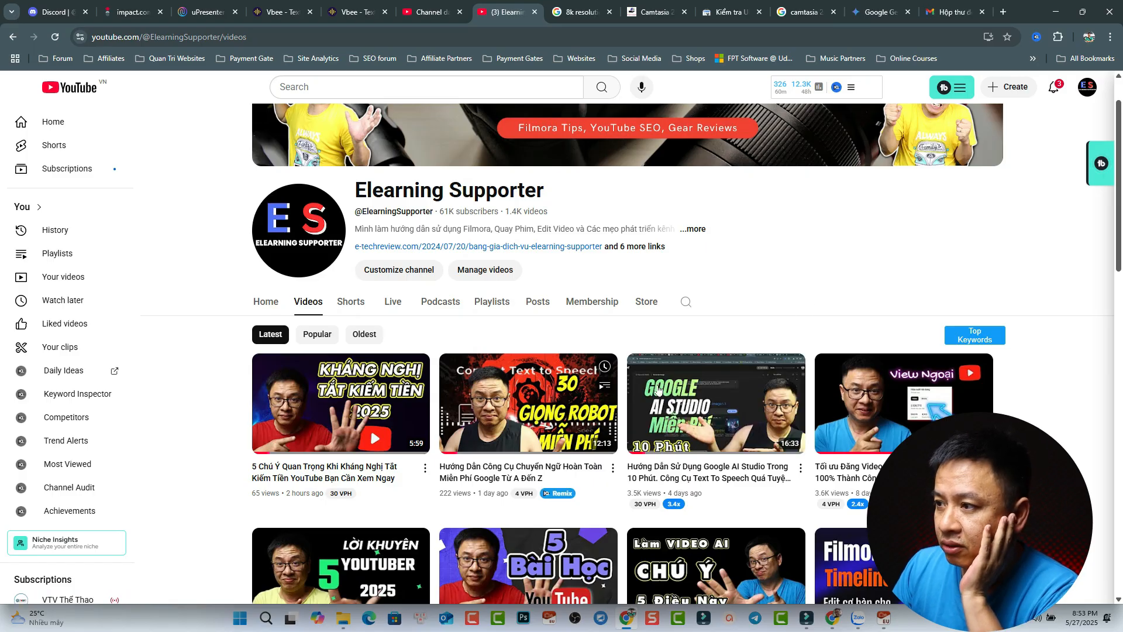
pyautogui.scroll(-2, 660, 249)
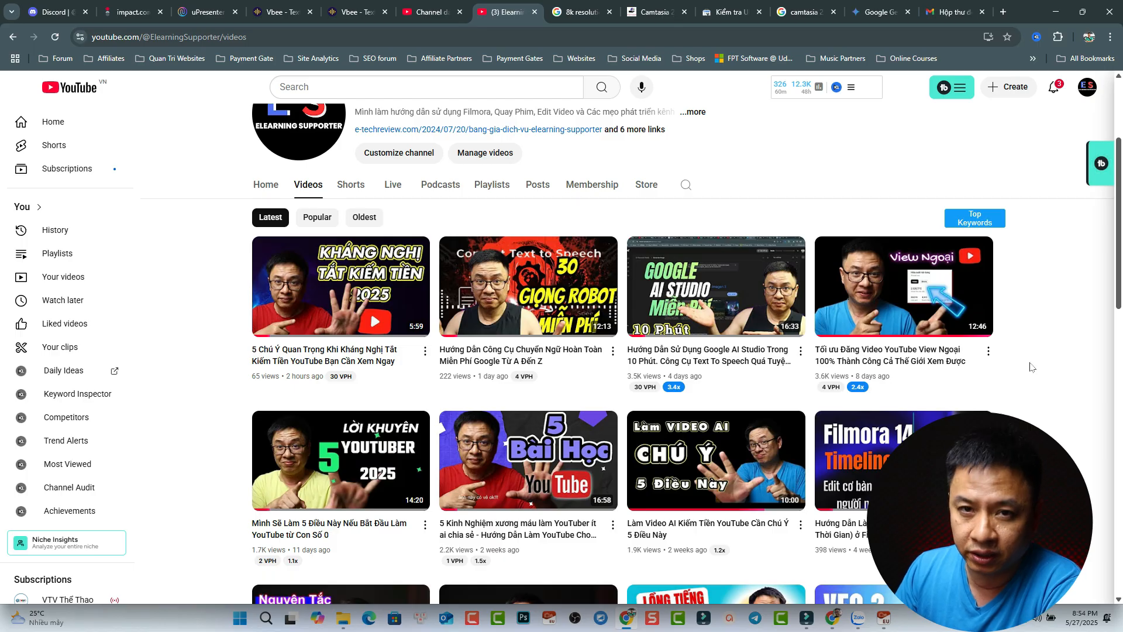
pyautogui.moveTo(948, 332)
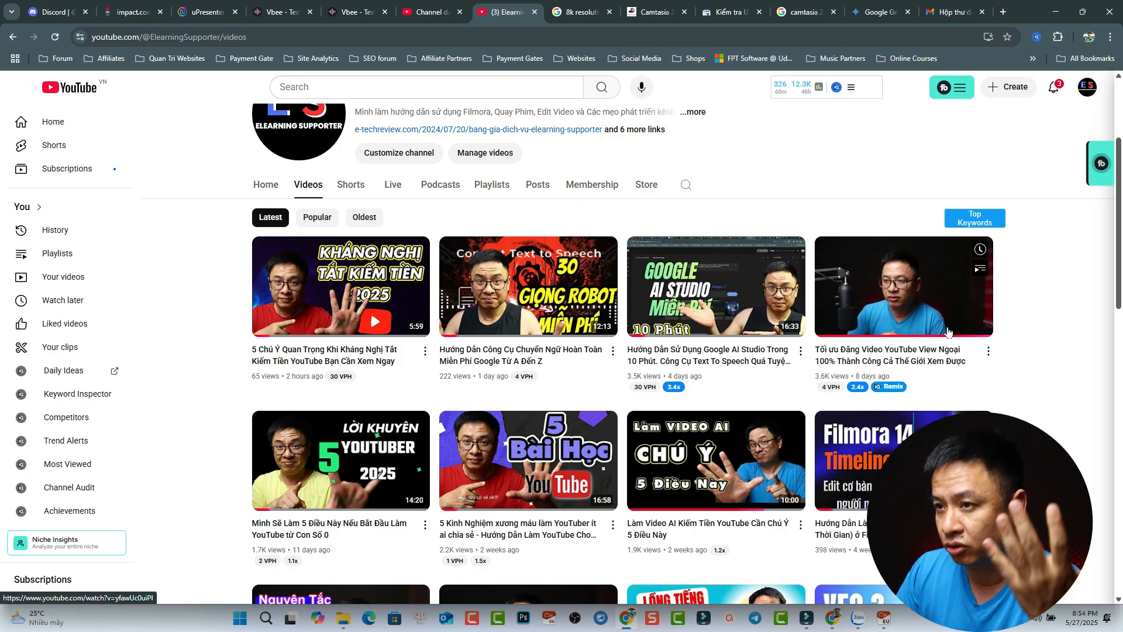
pyautogui.scroll(-2, 1065, 349)
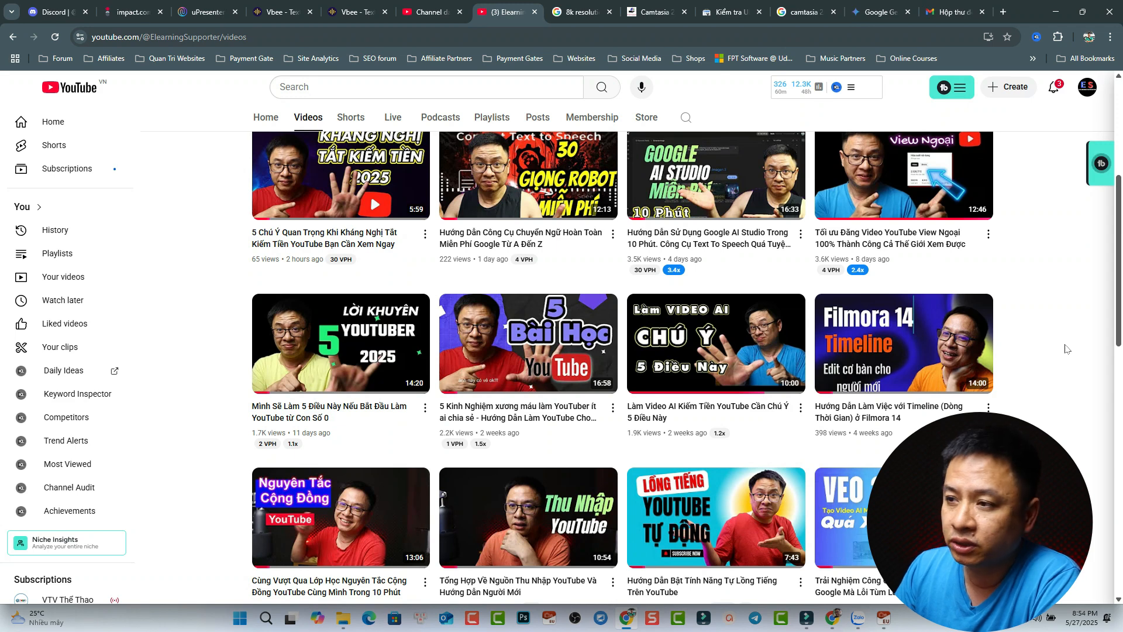
pyautogui.scroll(3, 1065, 348)
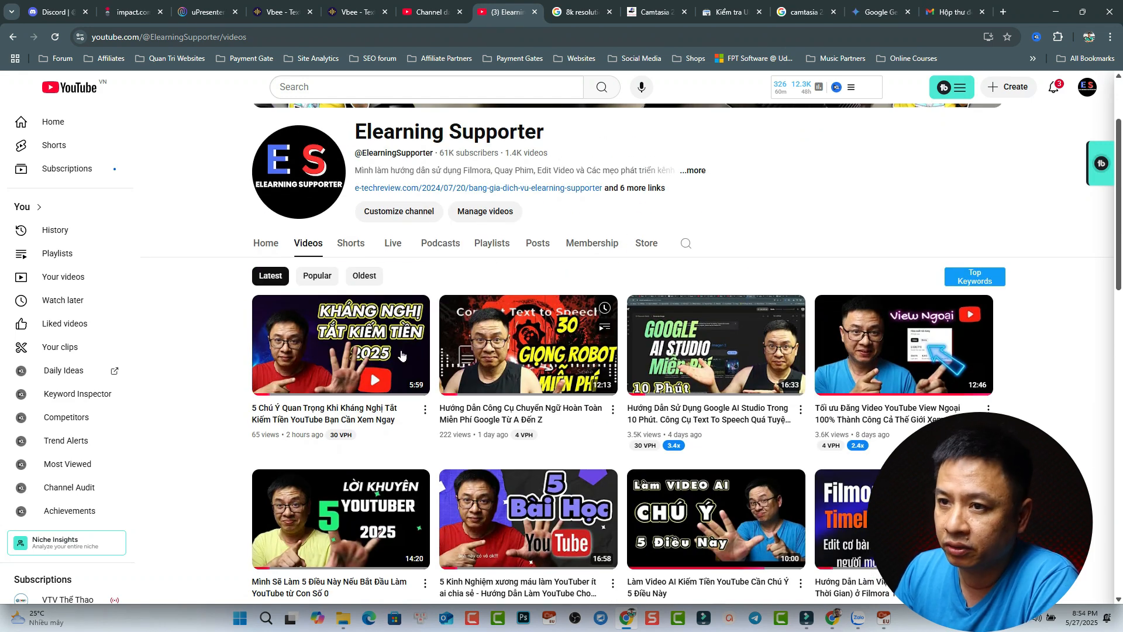
pyautogui.moveTo(582, 380)
pyautogui.scroll(-1, 582, 380)
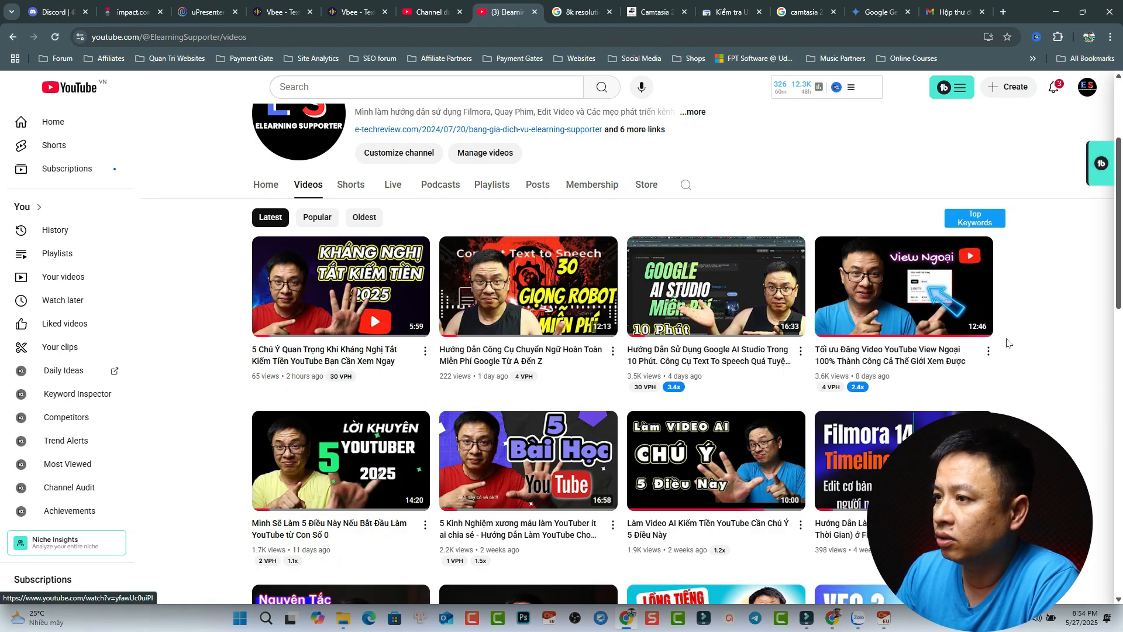
pyautogui.moveTo(747, 431)
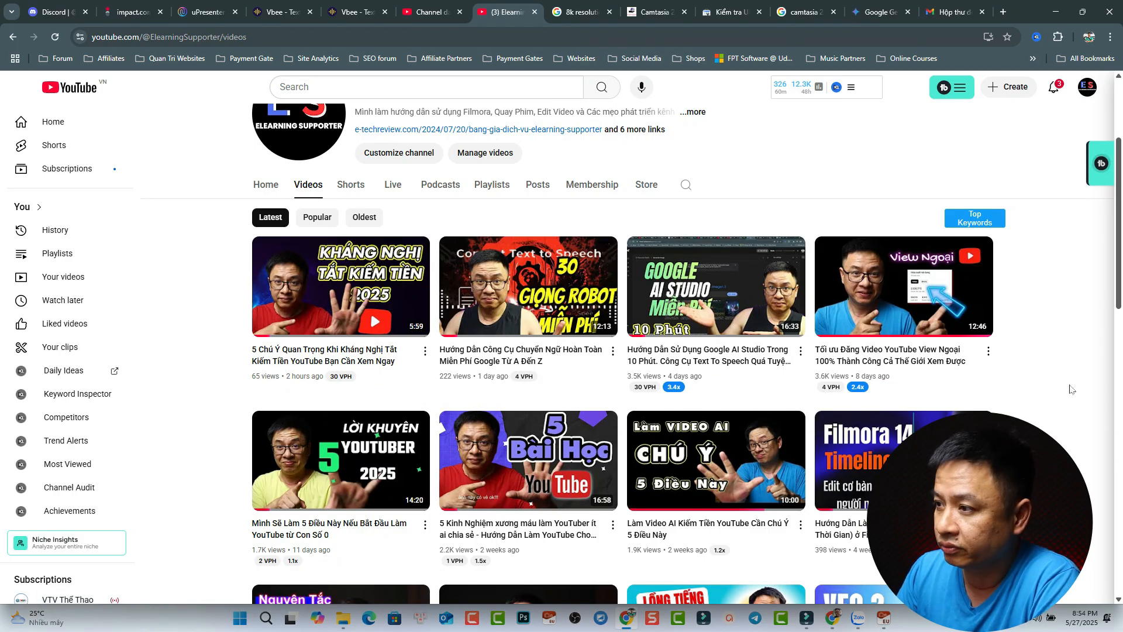
pyautogui.scroll(-3, 1070, 389)
pyautogui.moveTo(914, 312)
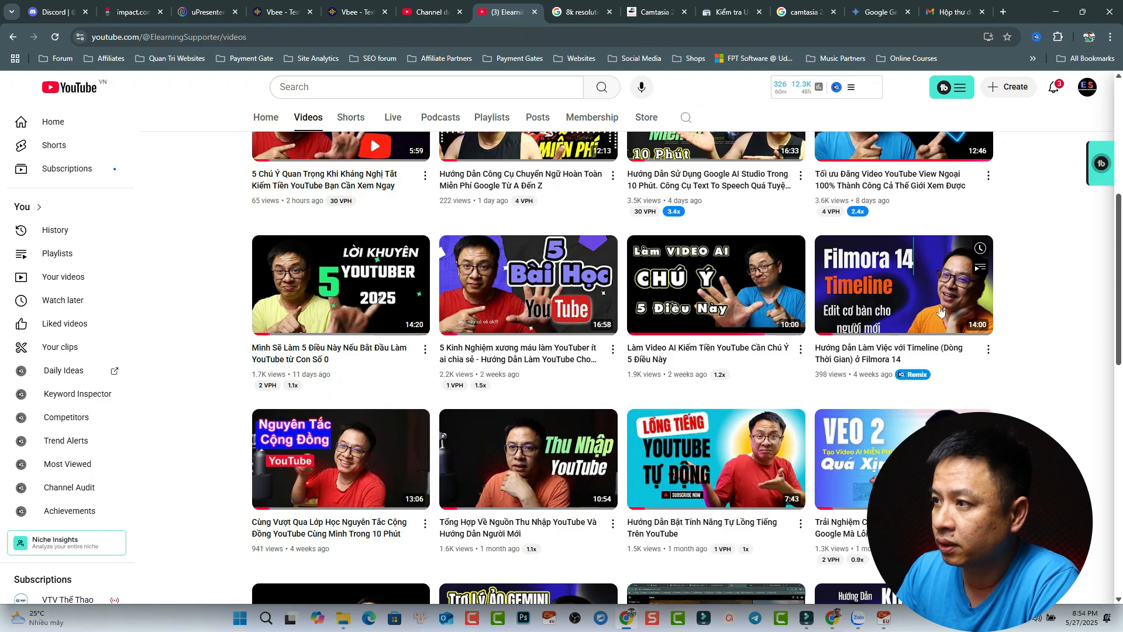
pyautogui.moveTo(687, 487)
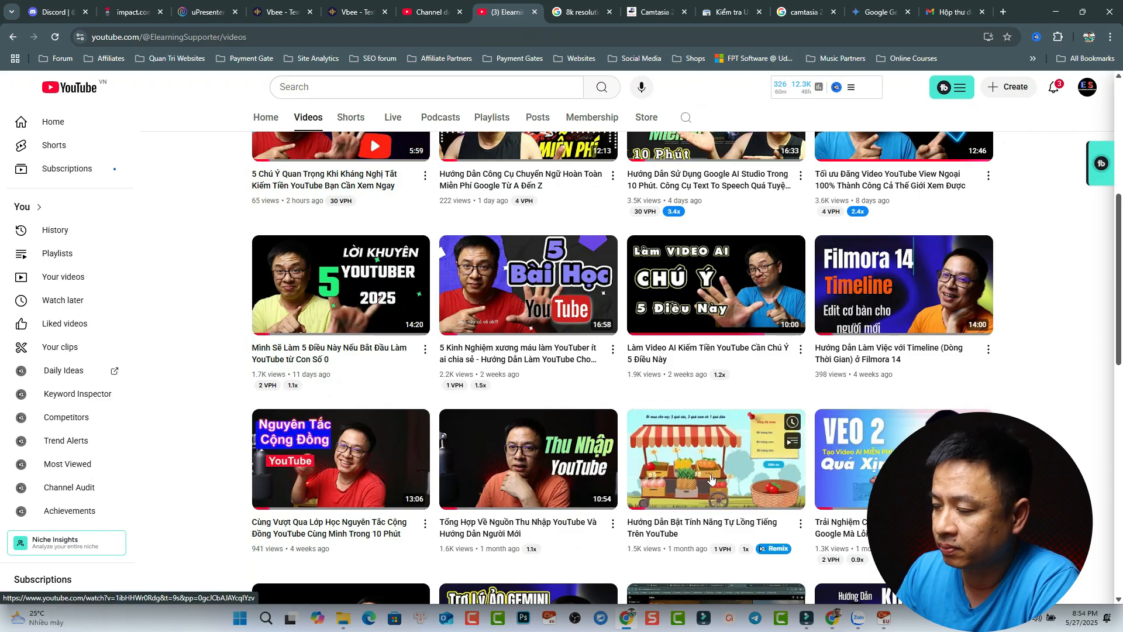
pyautogui.moveTo(378, 475)
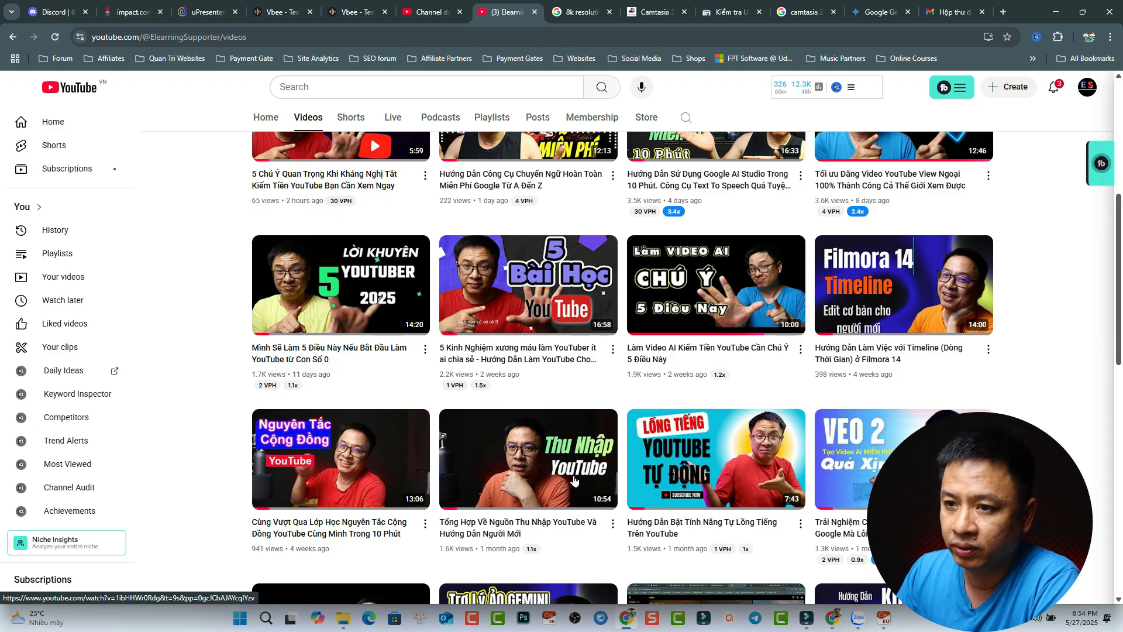
pyautogui.scroll(6, 526, 456)
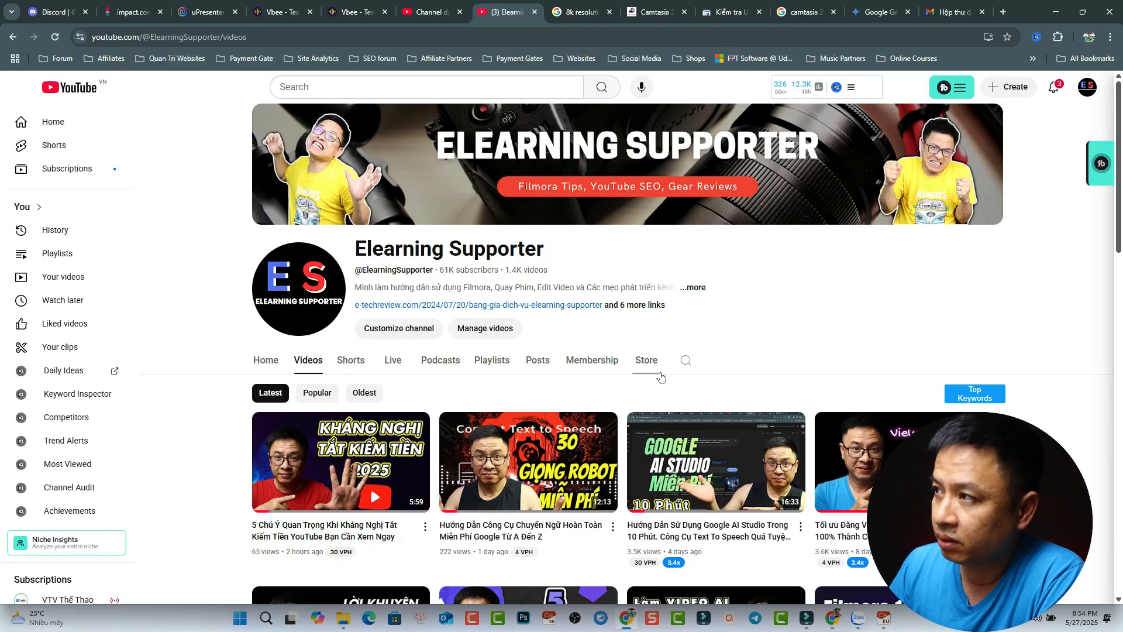
# Step: Switch to the other YouTube account and look through the video thumbnails on its channel home page
pyautogui.click(1091, 91)
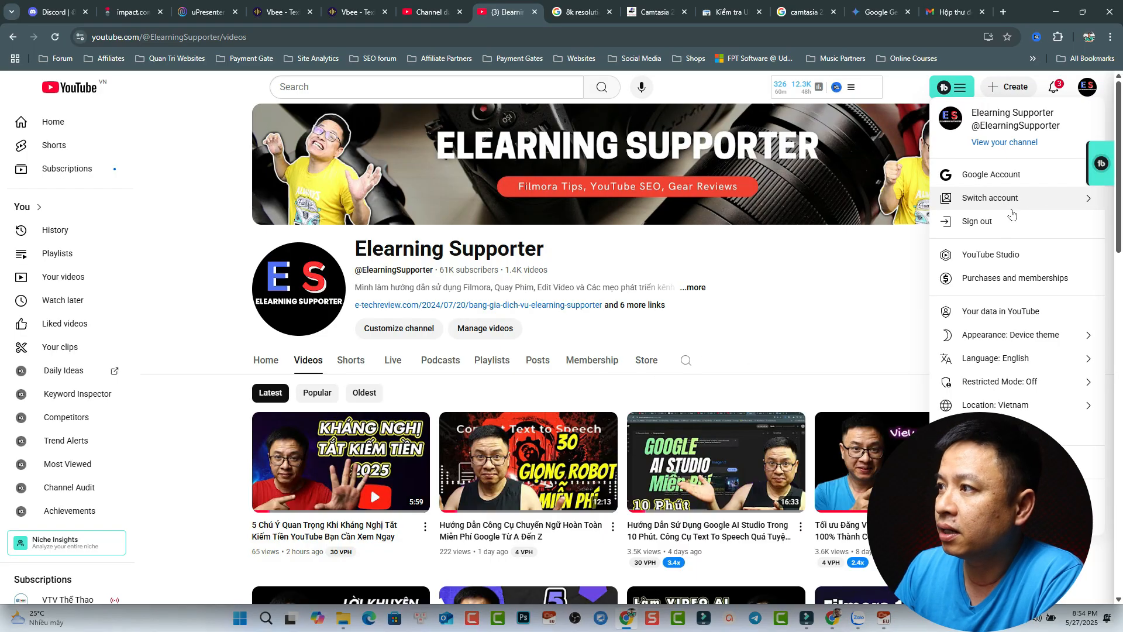
pyautogui.click(1012, 208)
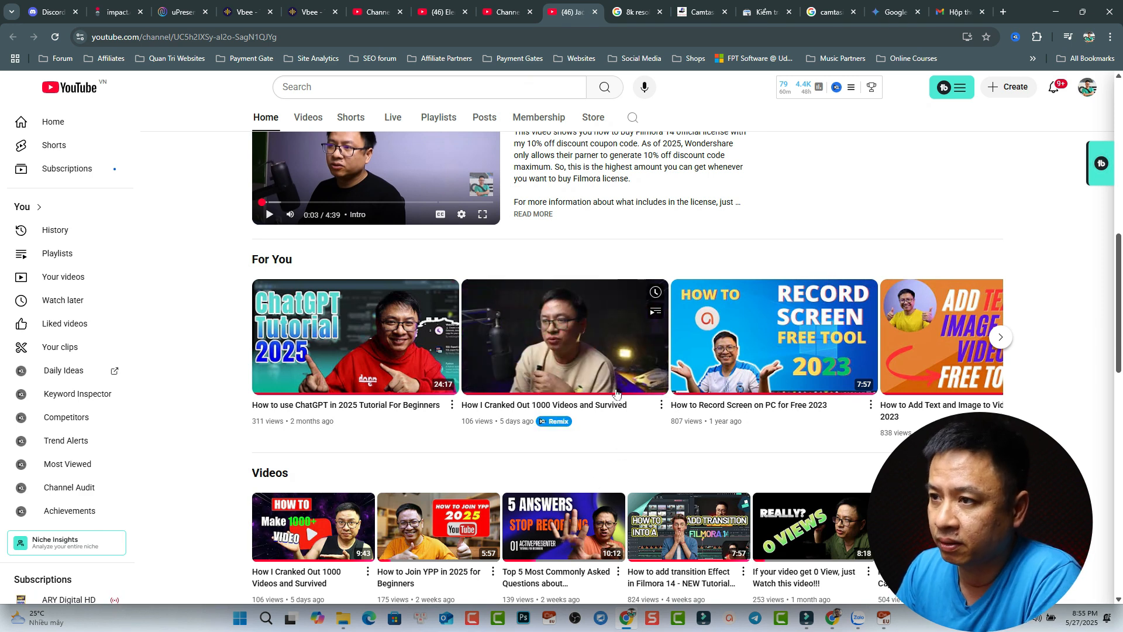
pyautogui.scroll(-3, 612, 451)
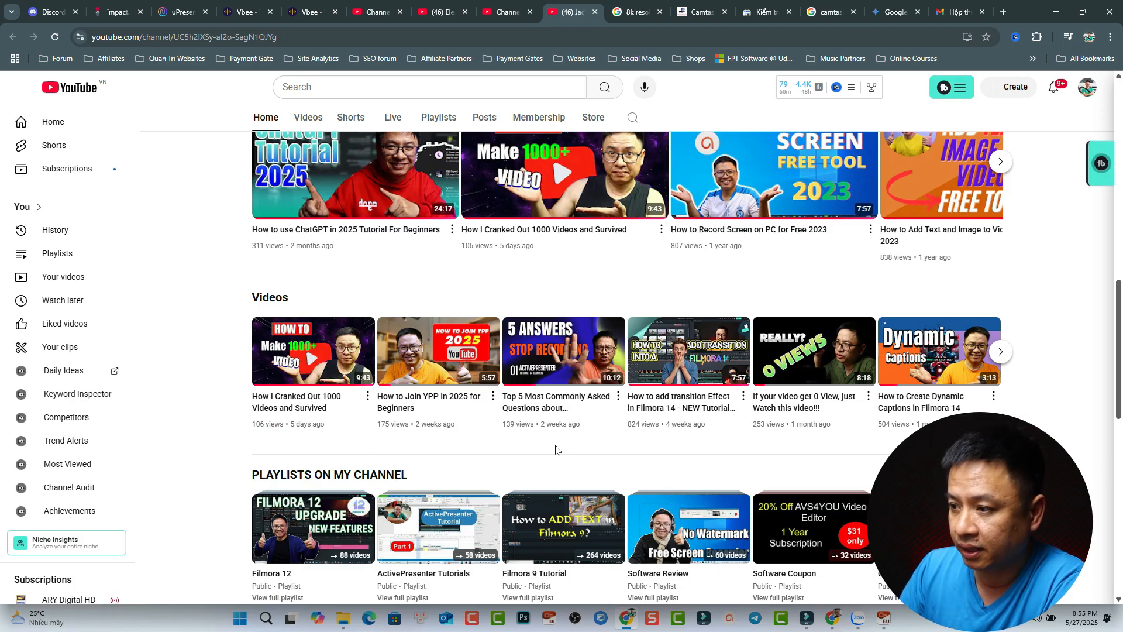
# Step: Switch to Wondershare Filmora and delete both title clips from the timeline
pyautogui.click(807, 618)
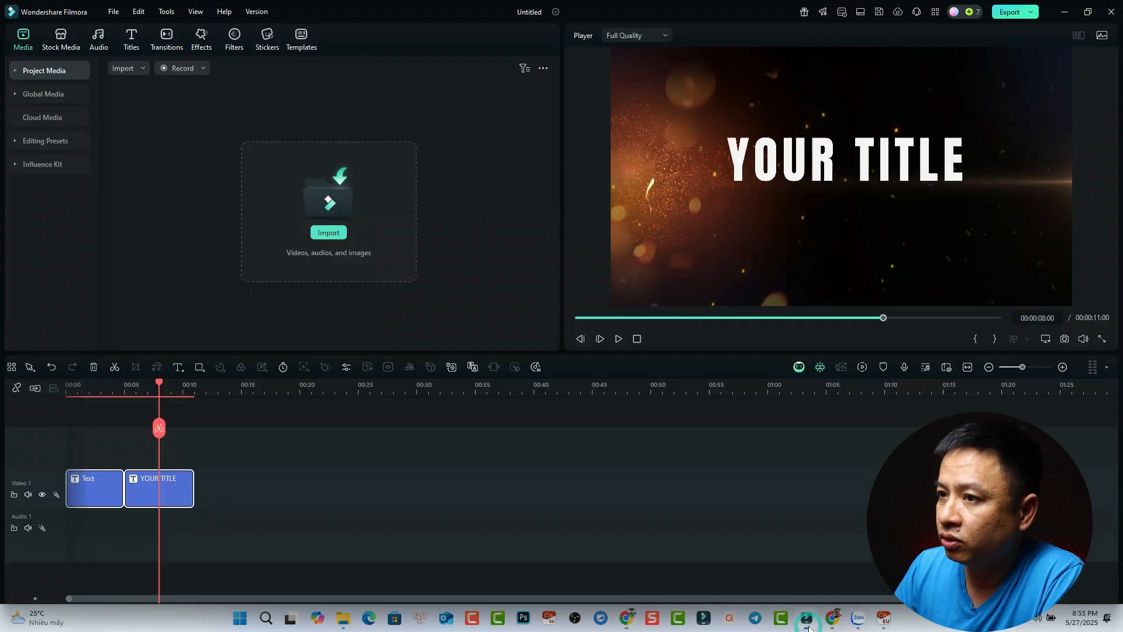
pyautogui.moveTo(285, 422); pyautogui.dragTo(51, 515)
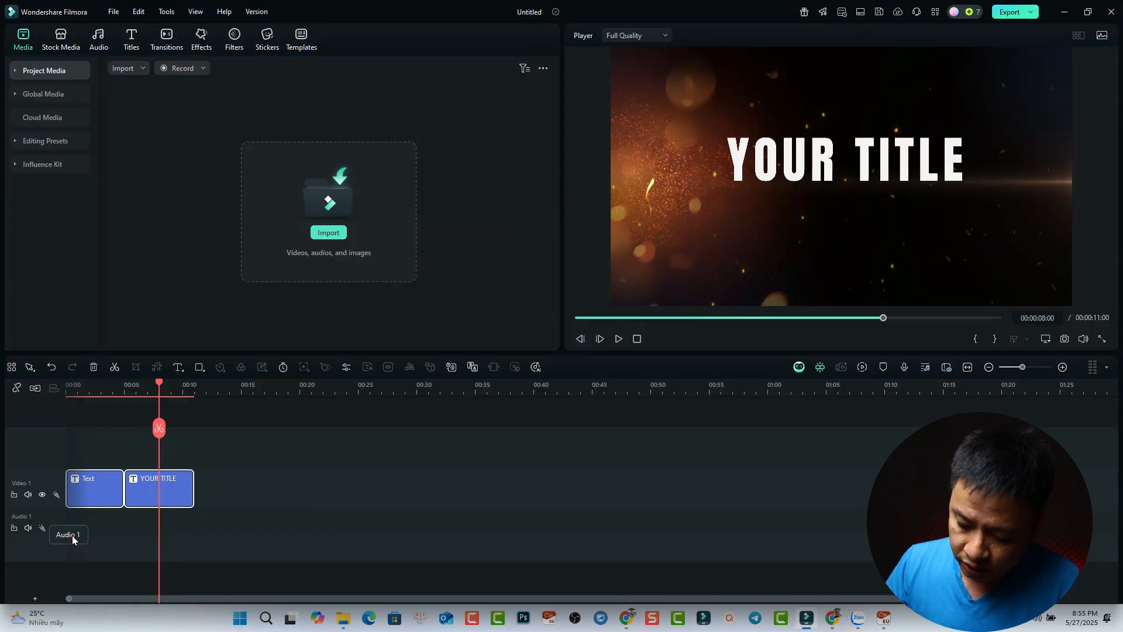
pyautogui.press('Delete')
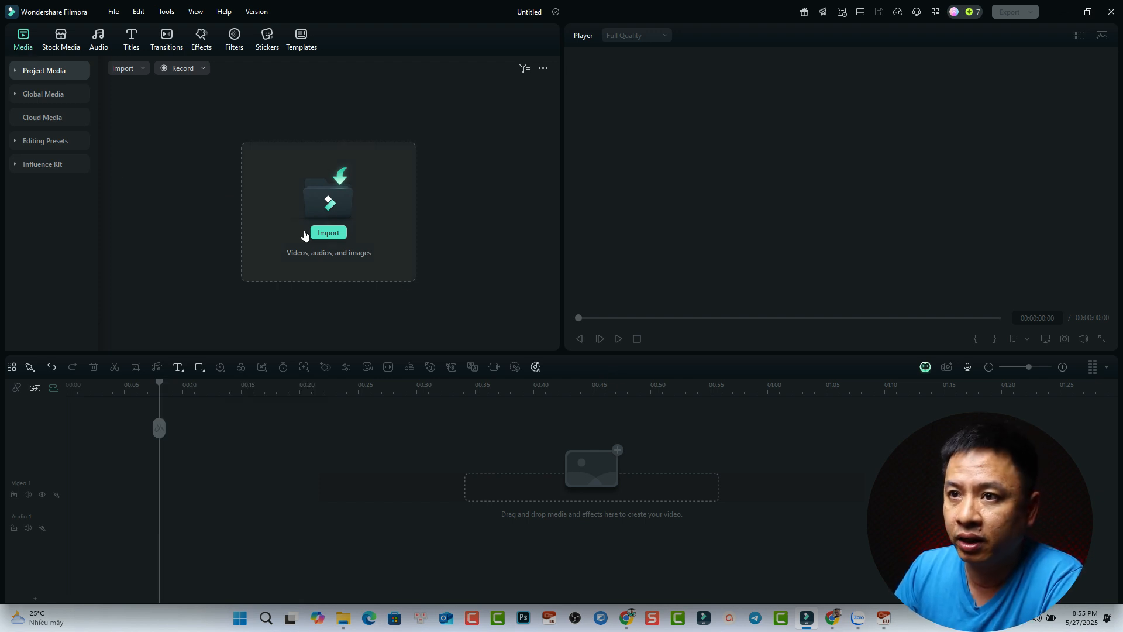
# Step: Import IMG_0004 from the Pictures folder 2025_05_20 without creating a proxy file, and place it at the start of the timeline
pyautogui.click(327, 233)
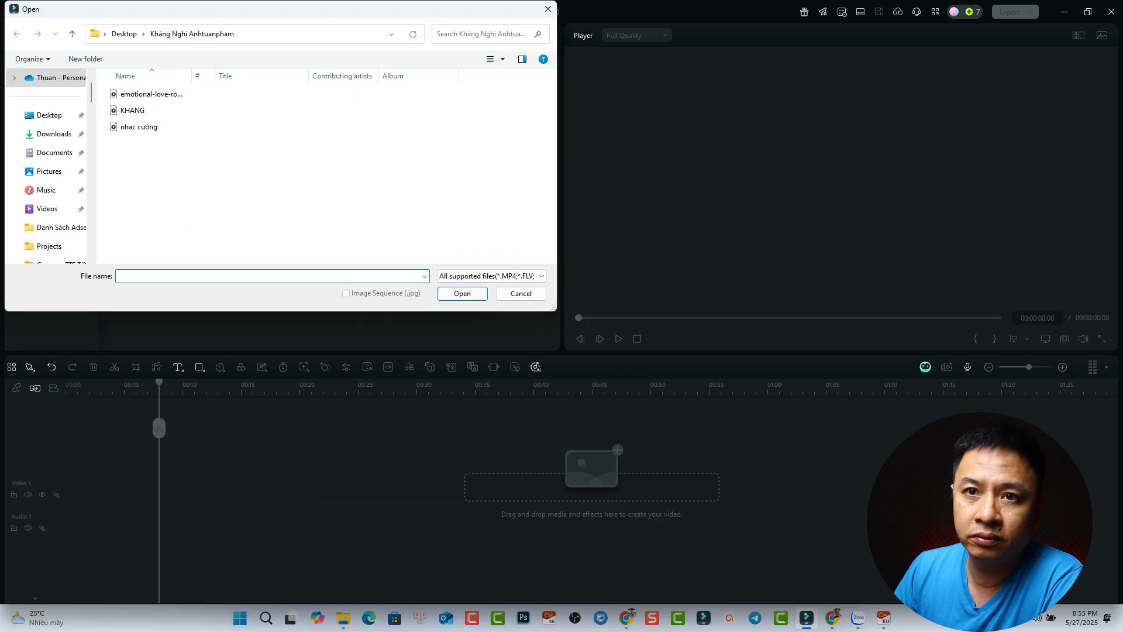
pyautogui.click(330, 117)
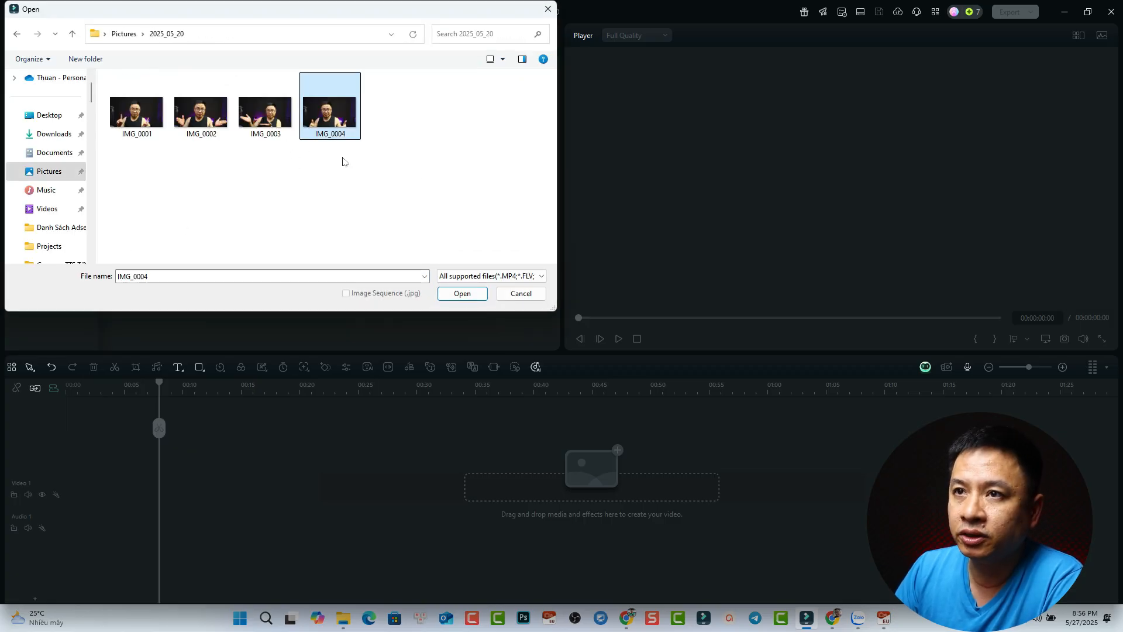
pyautogui.click(447, 290)
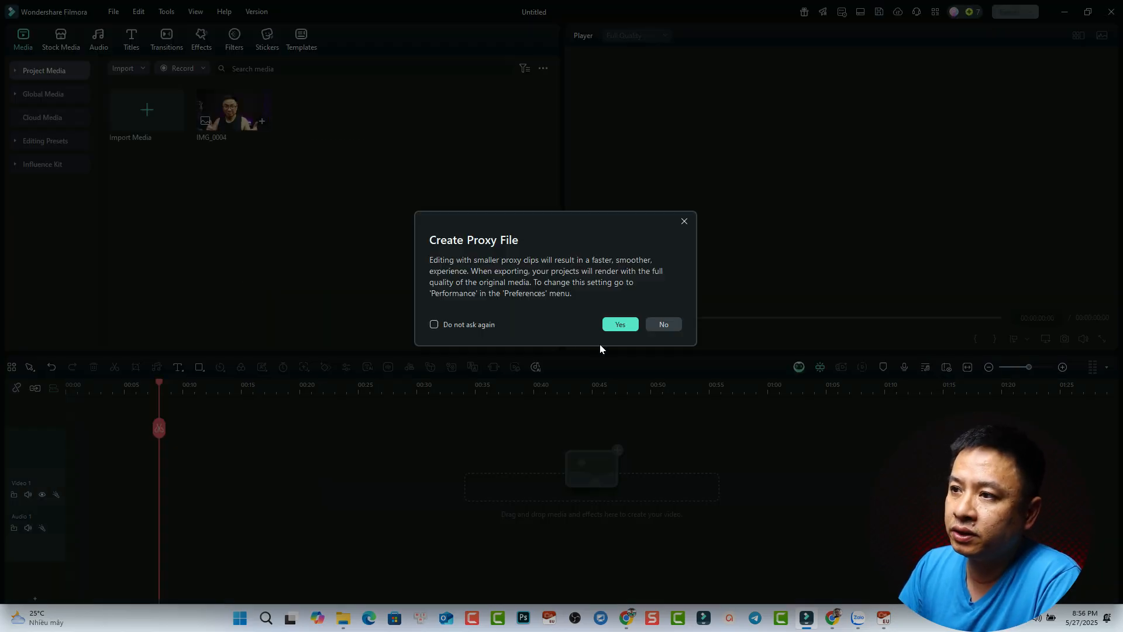
pyautogui.click(665, 324)
pyautogui.moveTo(231, 127); pyautogui.dragTo(69, 471)
pyautogui.click(84, 386)
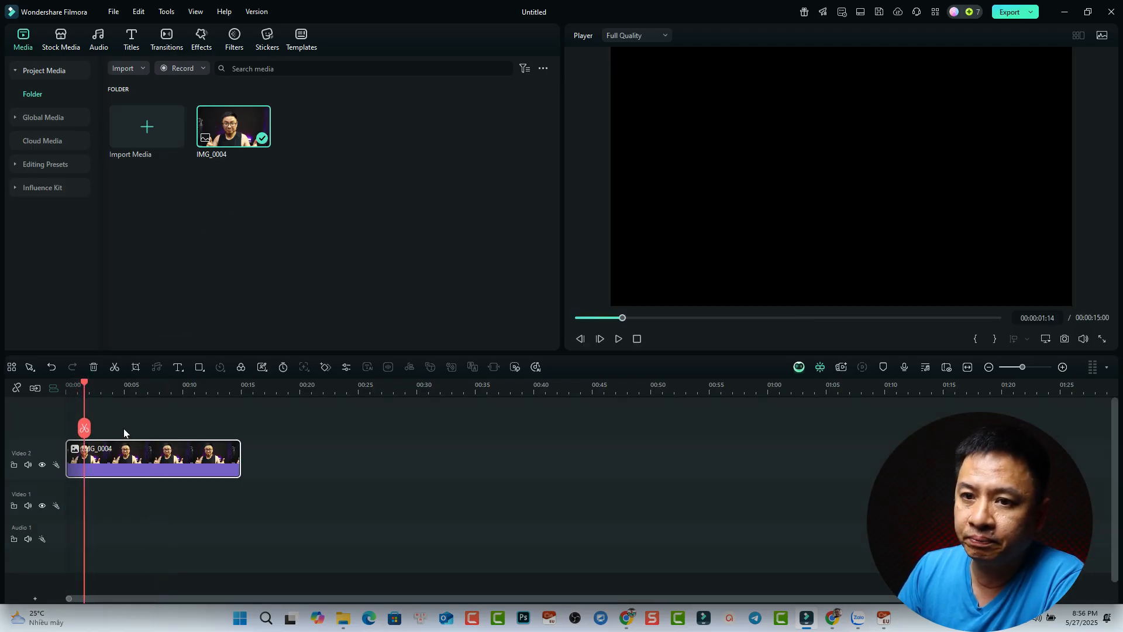
# Step: Preview the IMG_0004 clip briefly and change its framing to show more of the photo in the frame
pyautogui.click(141, 460)
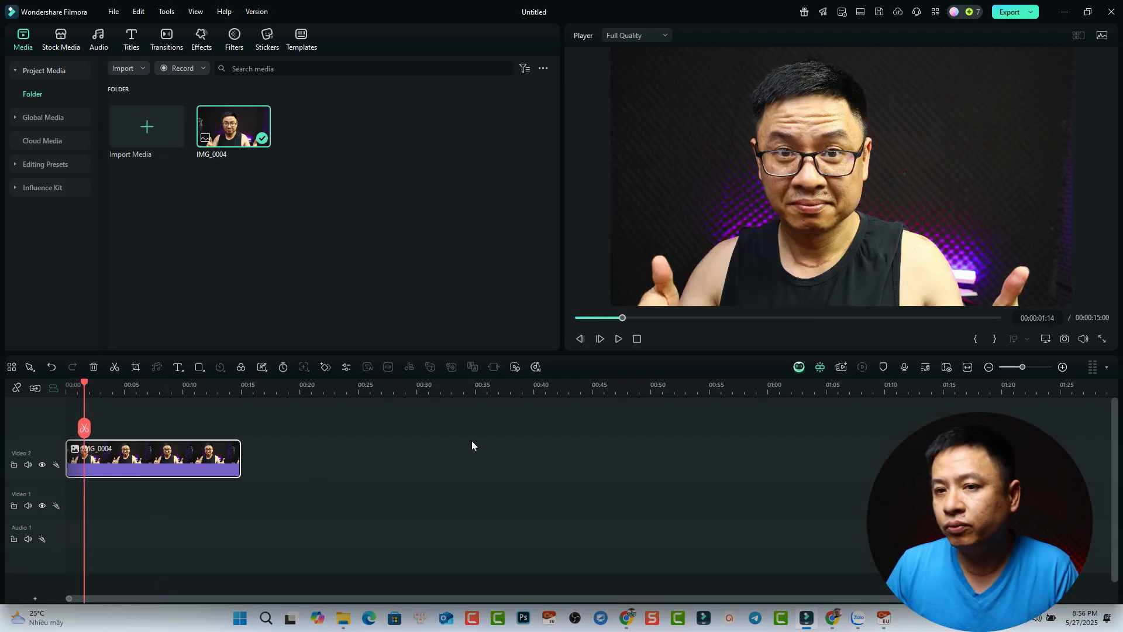
pyautogui.press('space')
pyautogui.press('space')
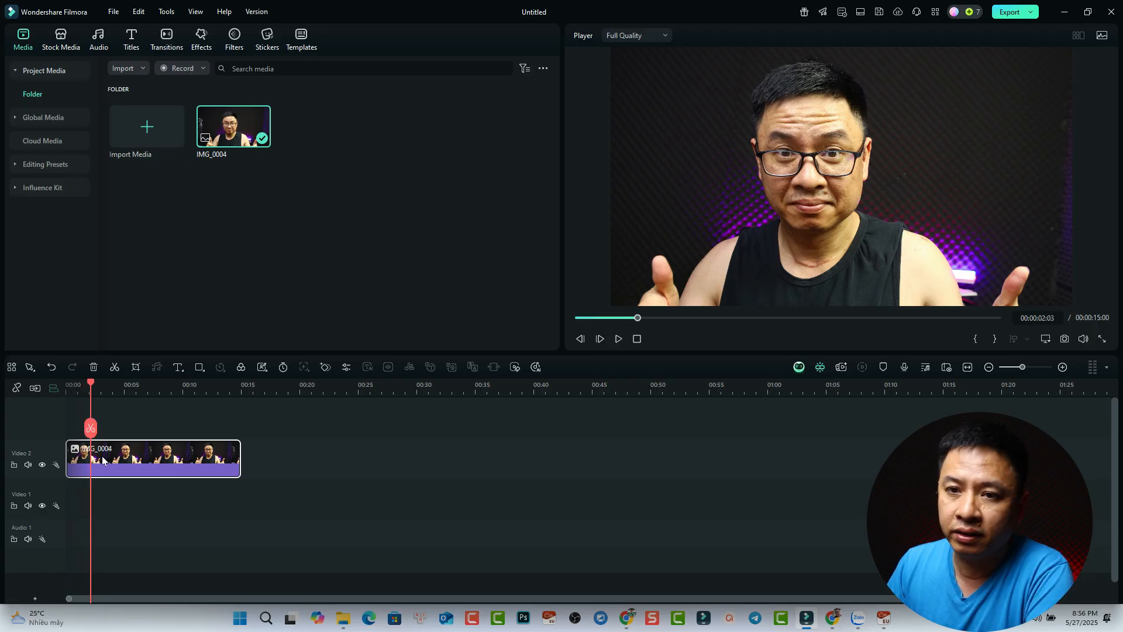
pyautogui.rightClick(119, 455)
pyautogui.moveTo(315, 228)
pyautogui.click(406, 239)
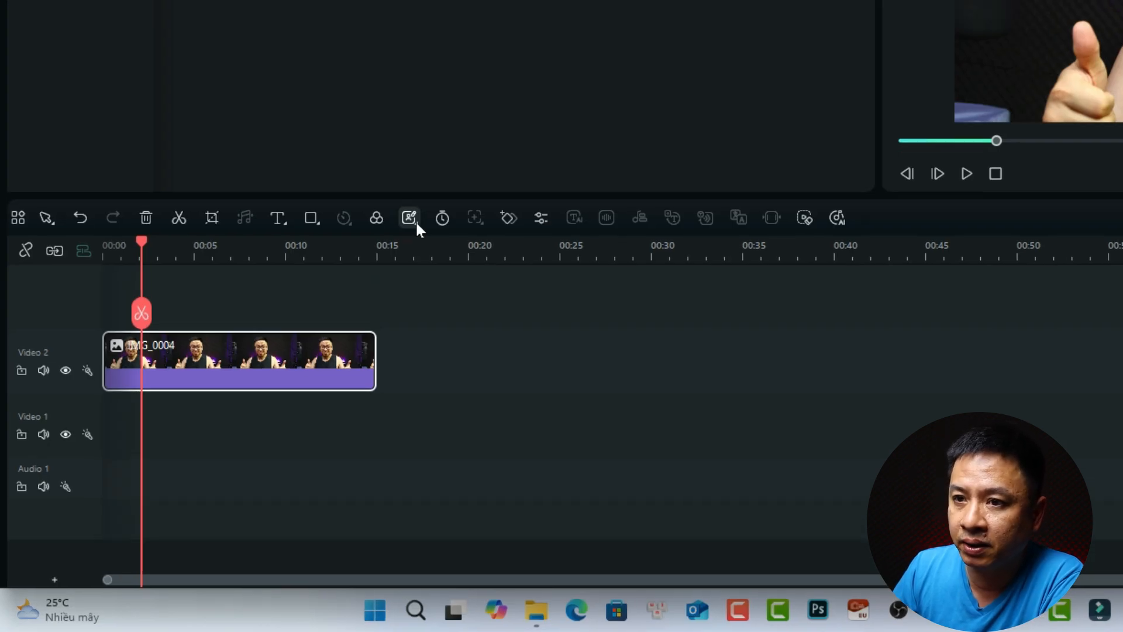
# Step: Remove the photo clip's background with AI Portrait Cutout in Advanced Cutout Mode, without an outline style
pyautogui.click(417, 224)
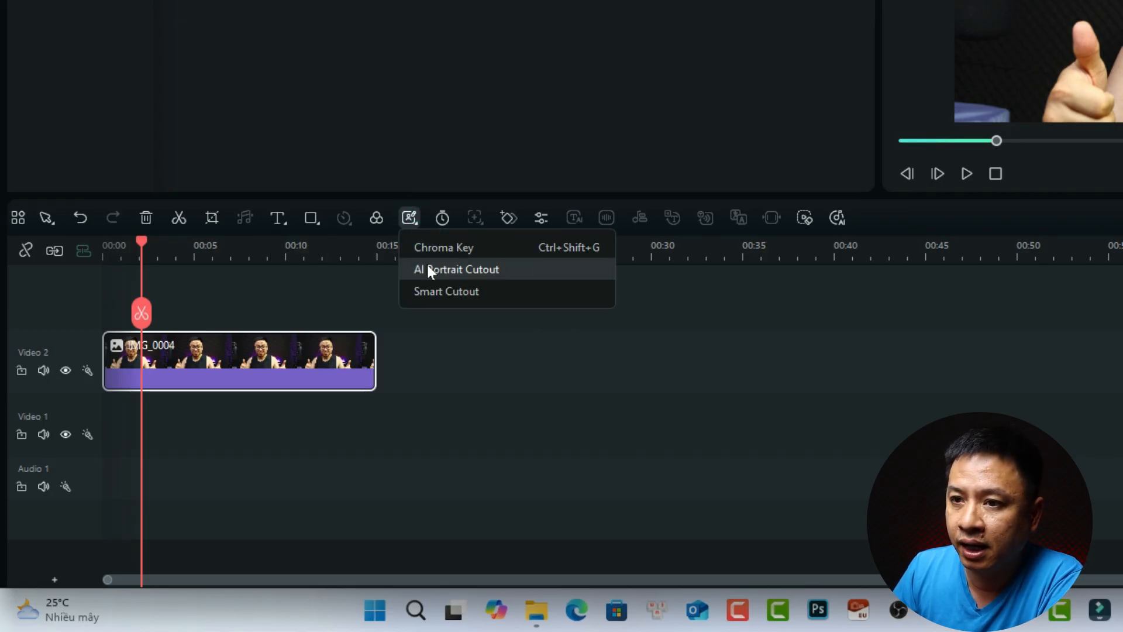
pyautogui.click(427, 268)
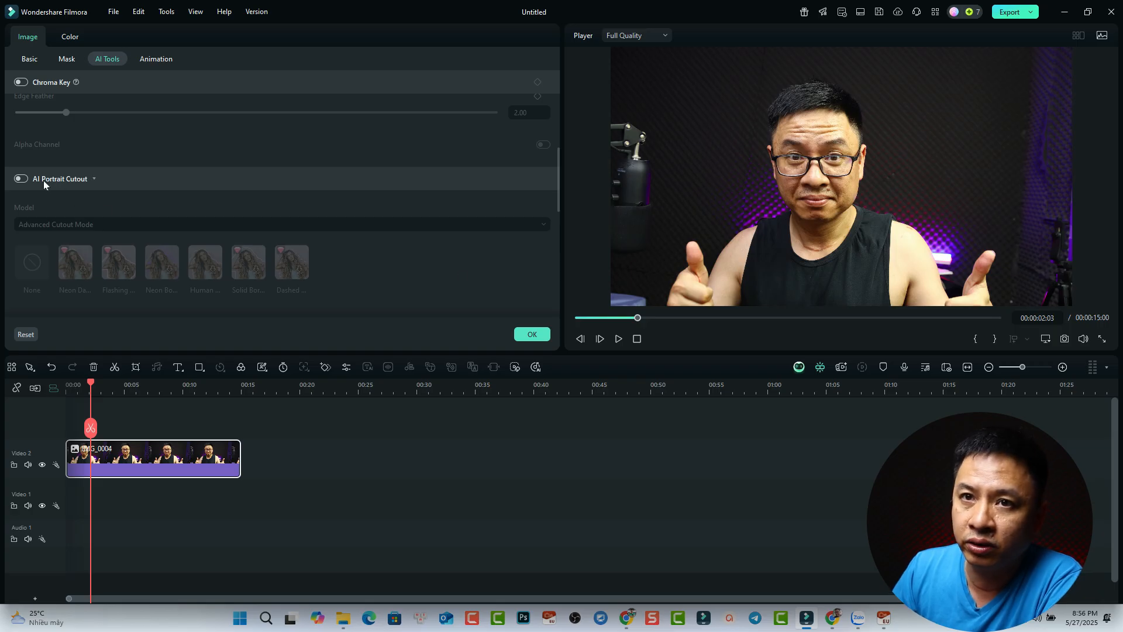
pyautogui.click(23, 179)
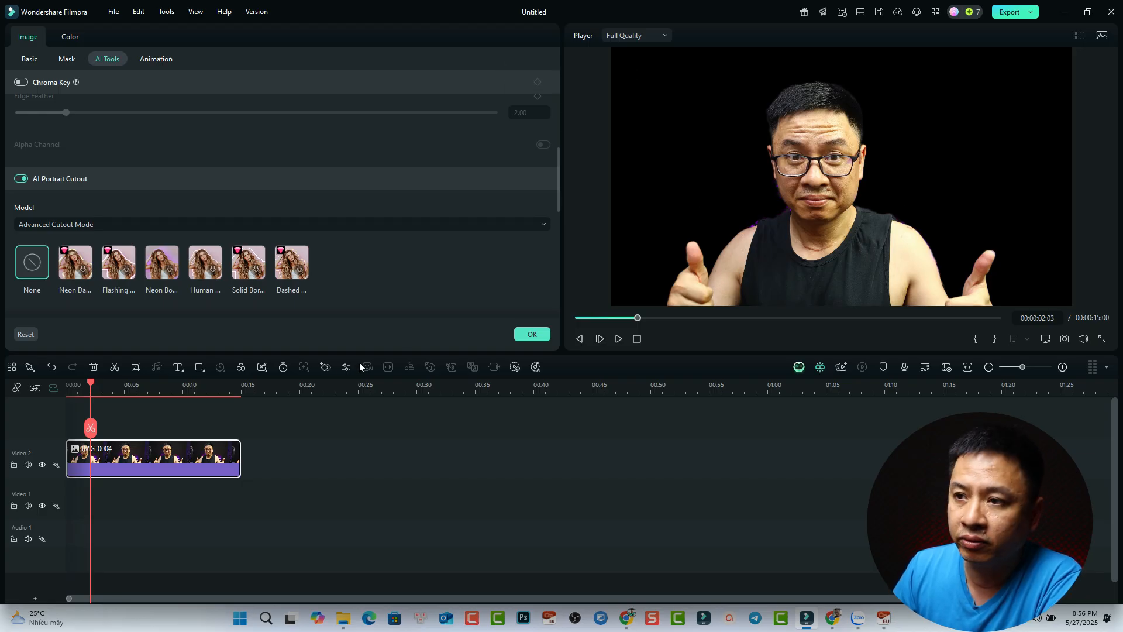
pyautogui.click(531, 334)
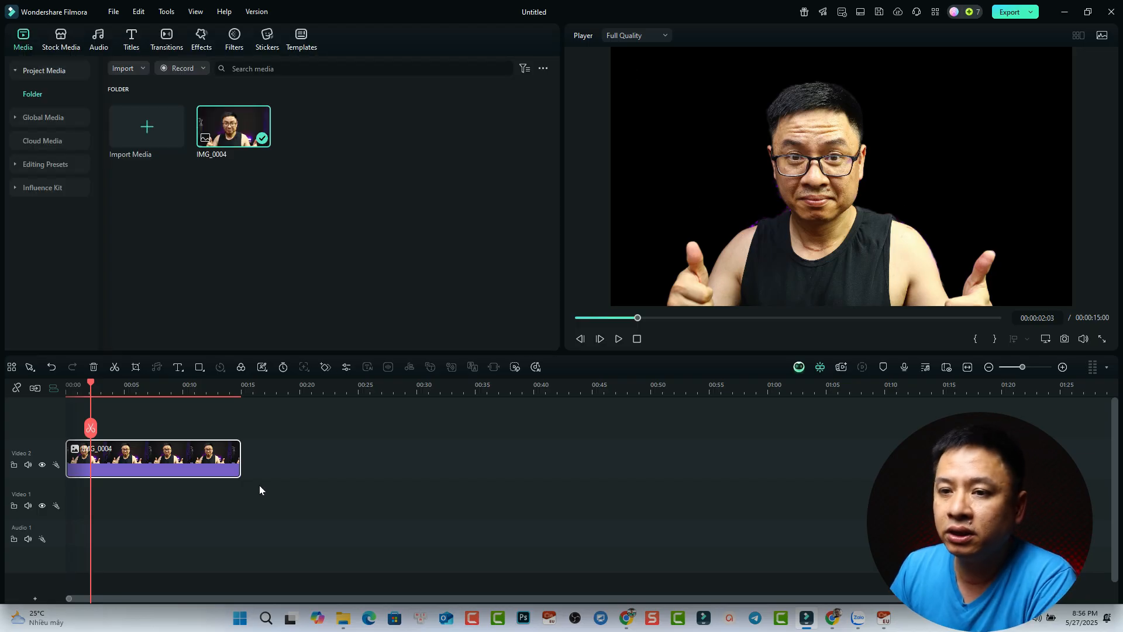
# Step: Extend the cut-out photo clip to about 1 minute 19 seconds and move it up to the Video 3 track
pyautogui.moveTo(239, 467); pyautogui.dragTo(998, 465)
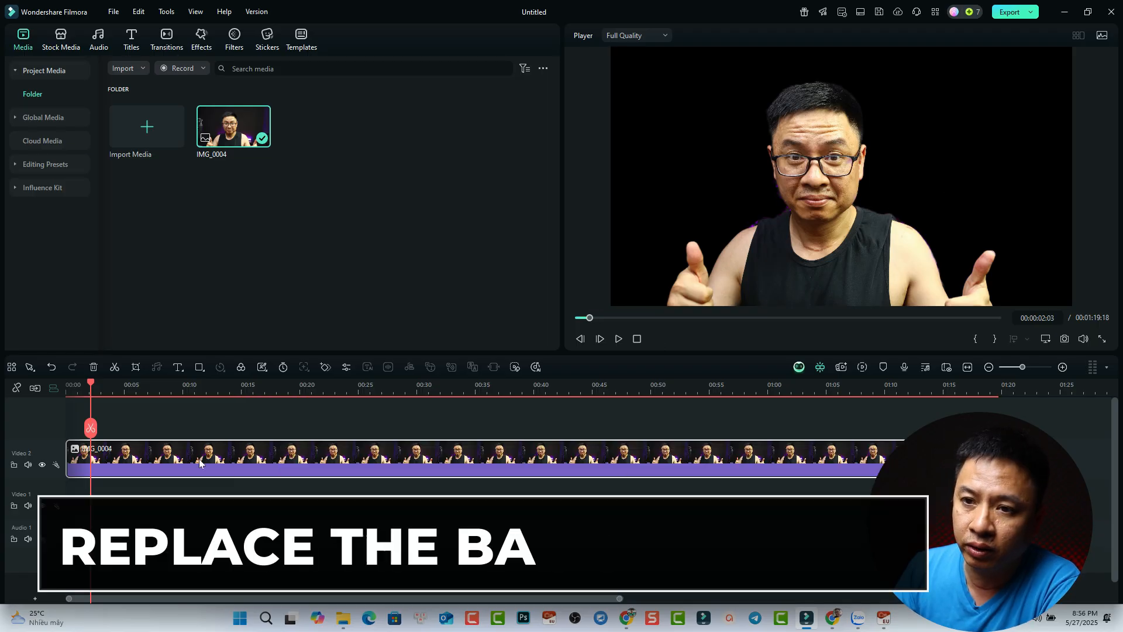
pyautogui.moveTo(172, 462); pyautogui.dragTo(169, 424)
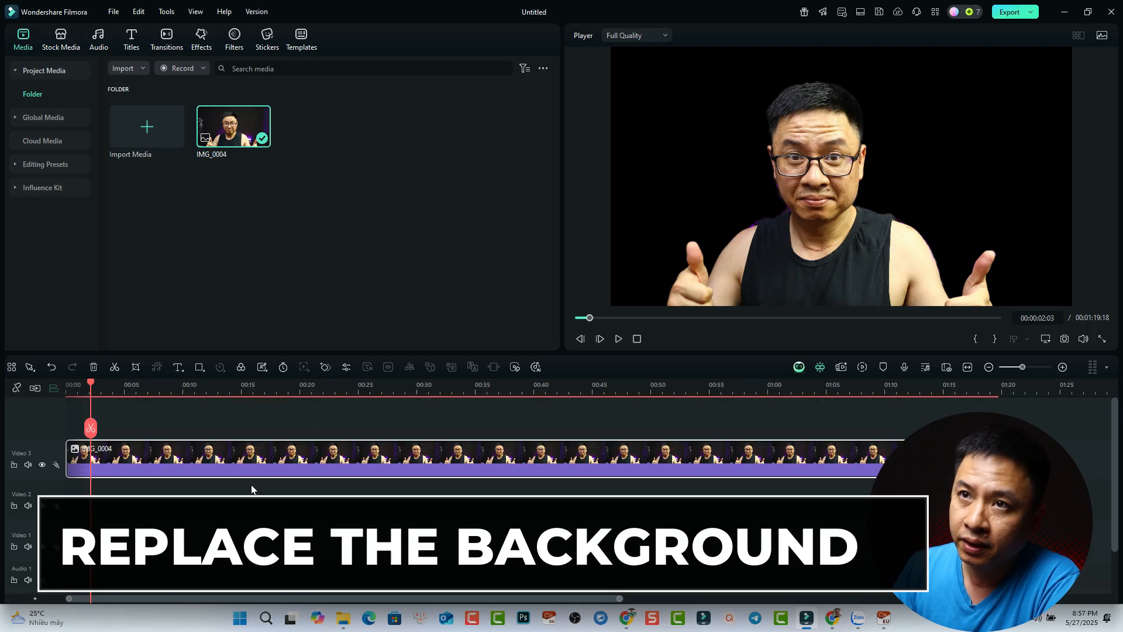
# Step: Find the dark blue-purple swirl background among the stickers by searching "background" and place it at the start of the Video 2 track
pyautogui.click(274, 40)
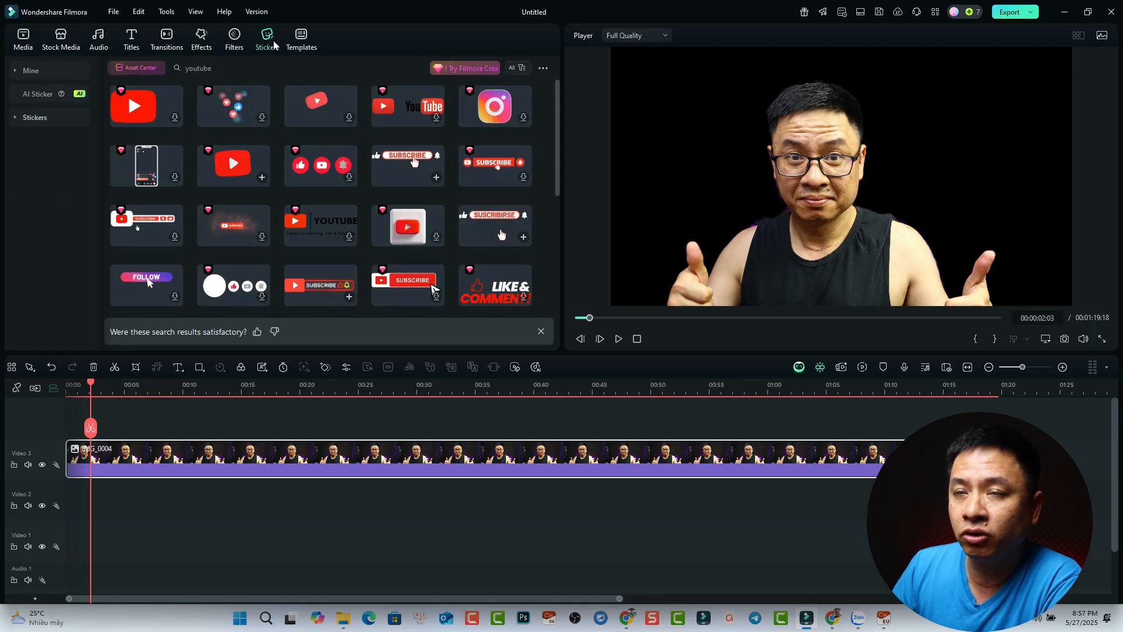
pyautogui.click(240, 68)
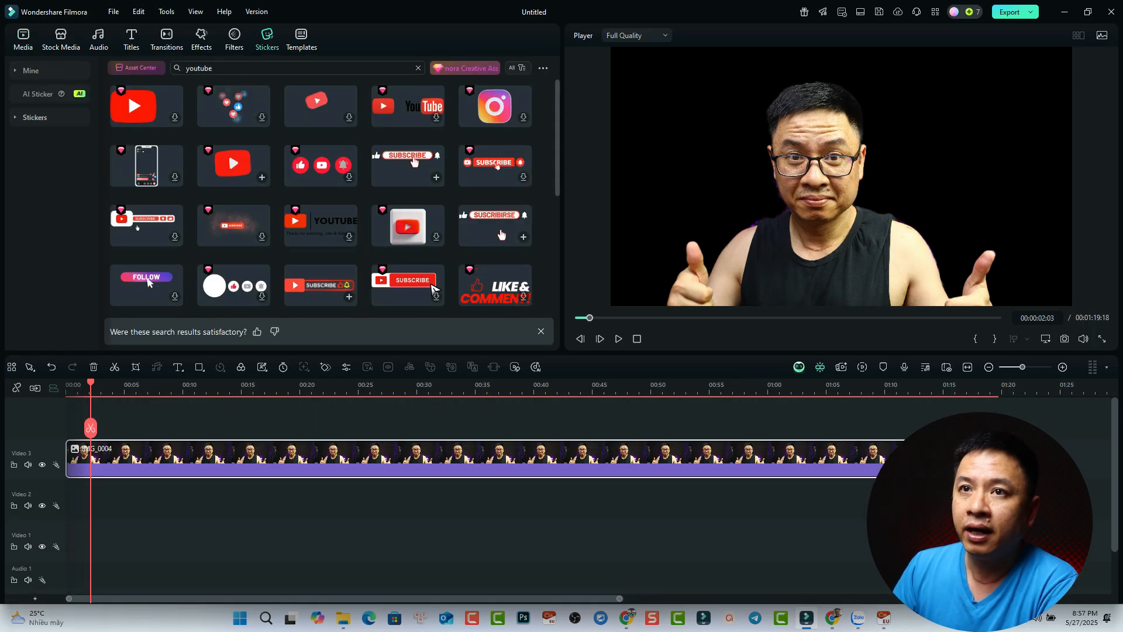
pyautogui.hotkey('ctrl', 'a')
pyautogui.write('b')
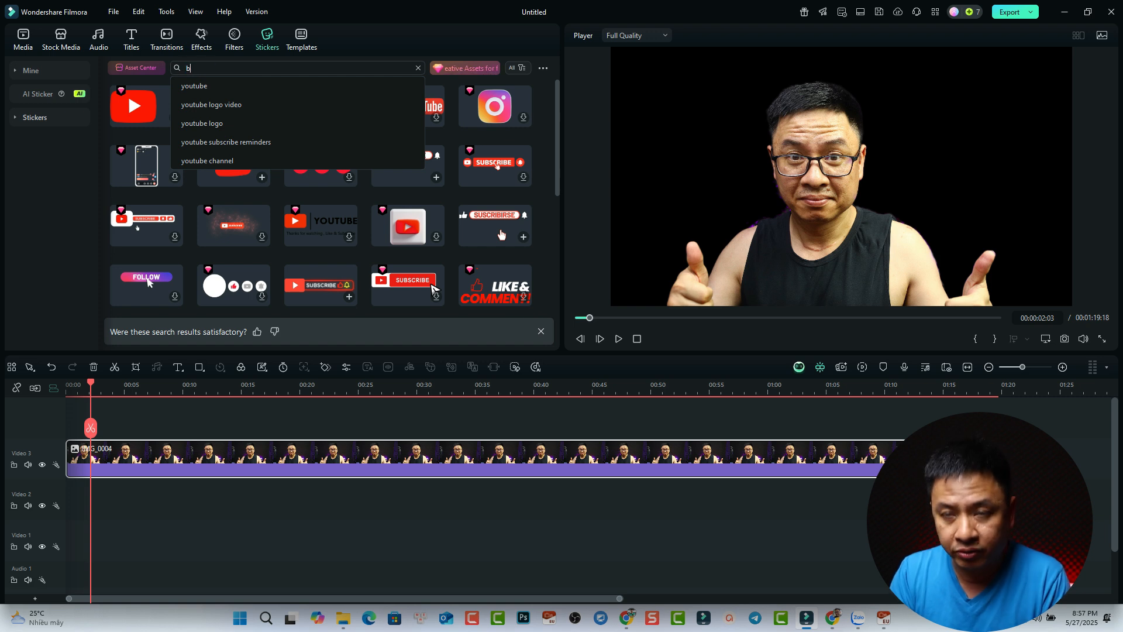
pyautogui.write('ackground')
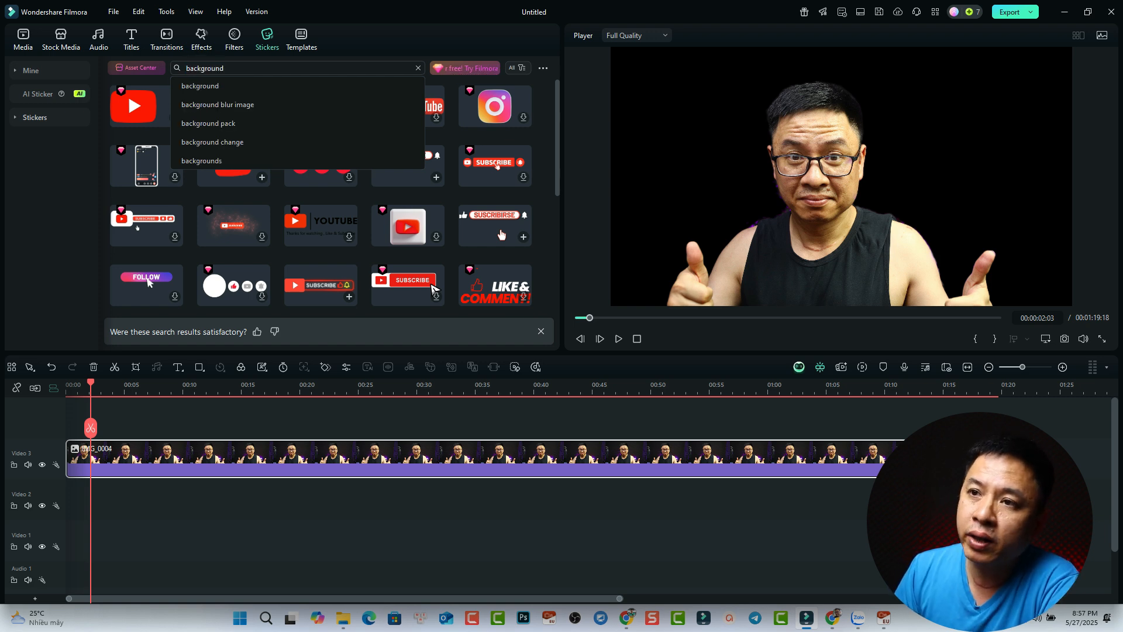
pyautogui.press('Return')
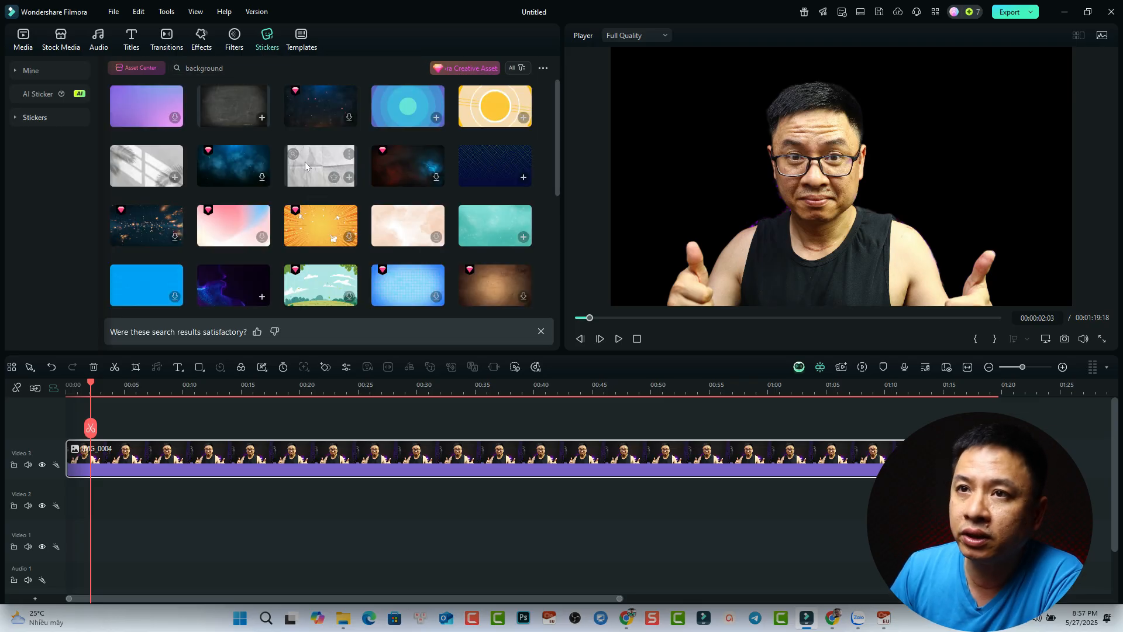
pyautogui.scroll(-1, 263, 205)
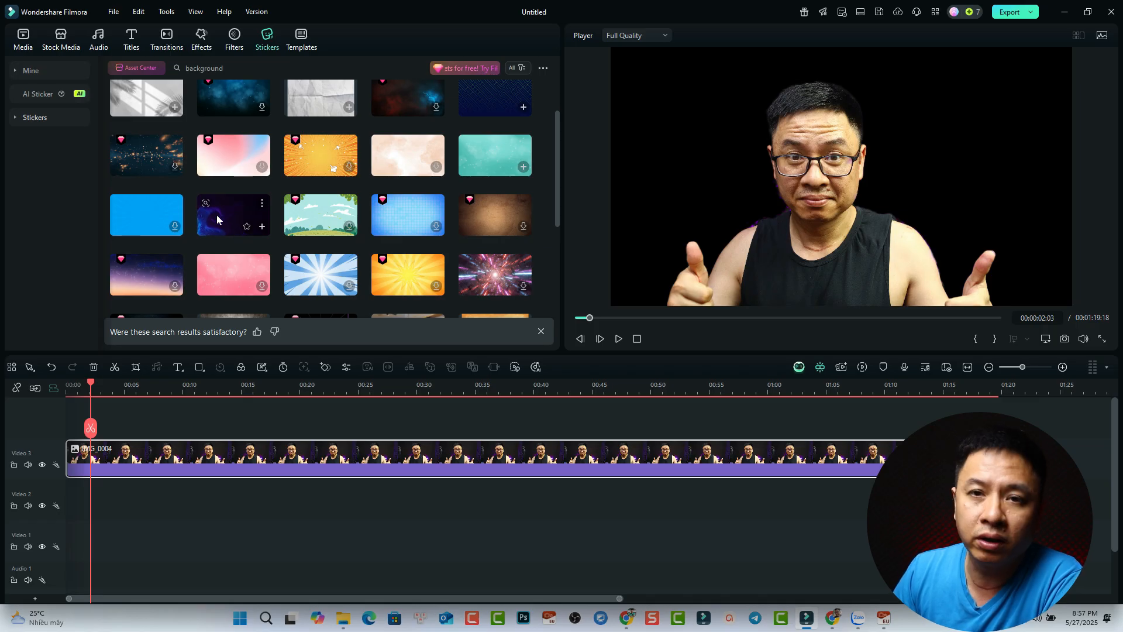
pyautogui.moveTo(223, 230); pyautogui.dragTo(89, 524)
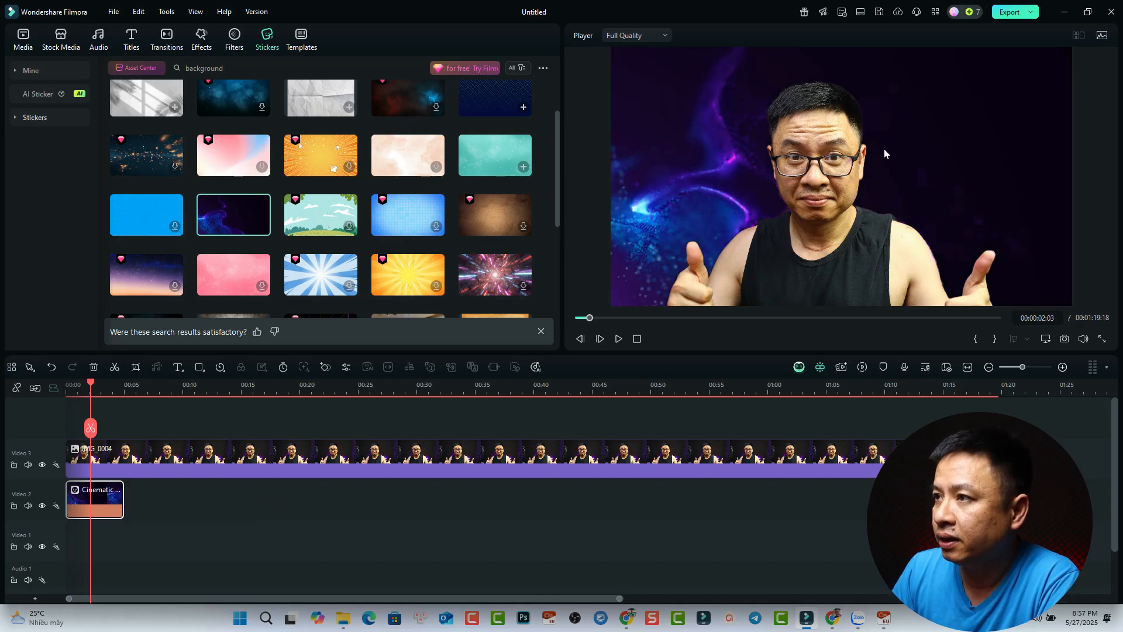
# Step: Move the cut-out person toward the left of the frame, to about X -1638 px and Y -195 px
pyautogui.click(820, 244)
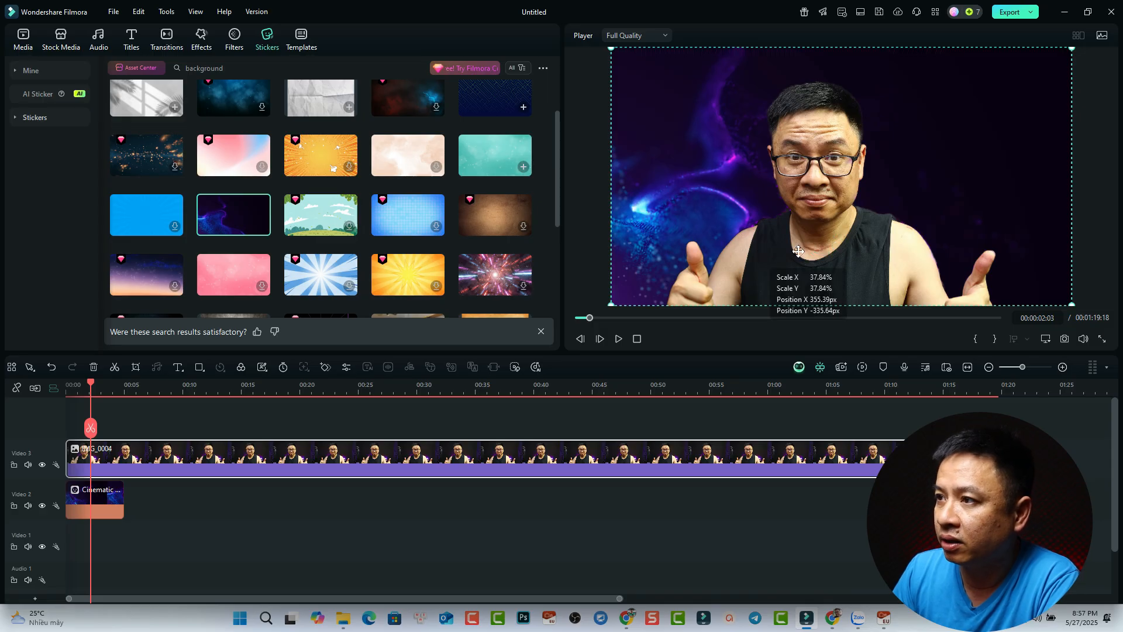
pyautogui.moveTo(810, 247); pyautogui.dragTo(771, 250)
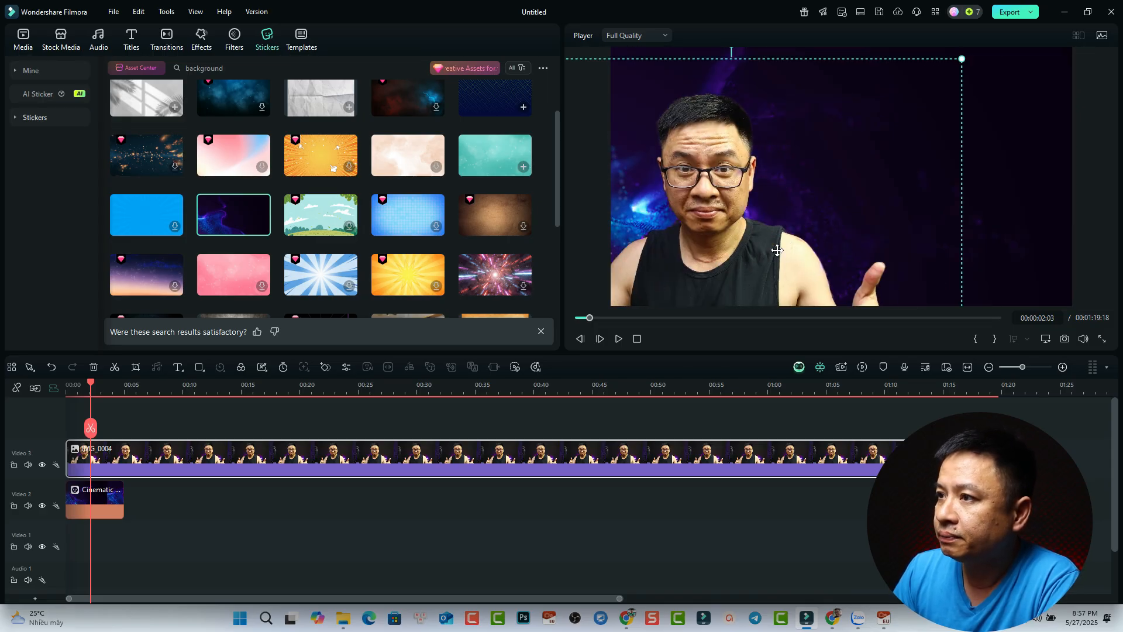
pyautogui.moveTo(776, 250); pyautogui.dragTo(791, 250)
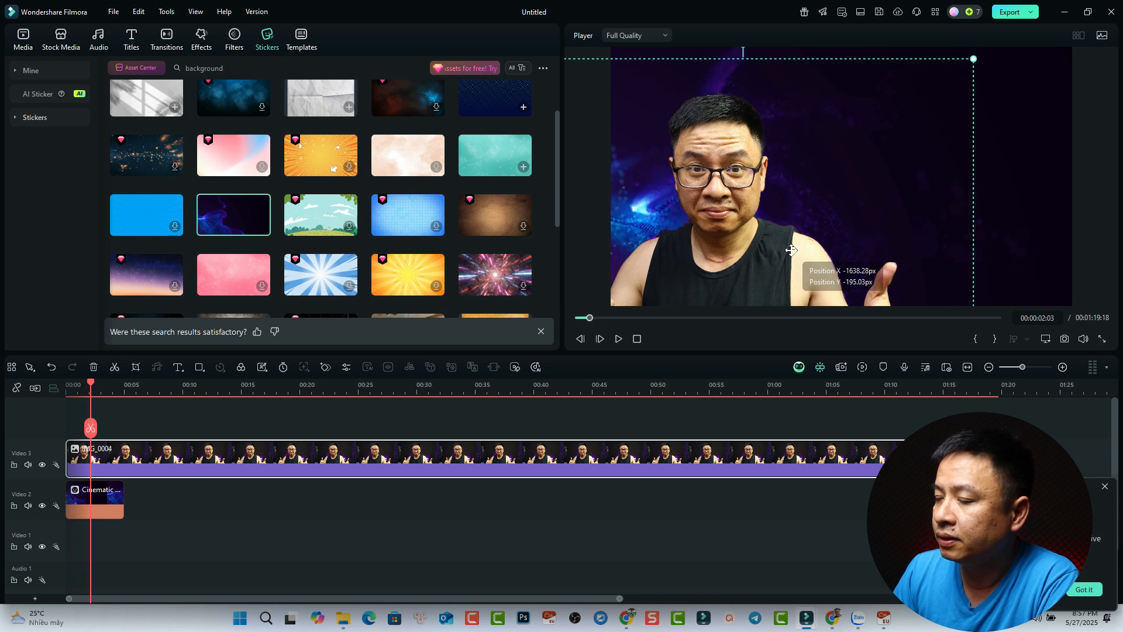
pyautogui.click(270, 526)
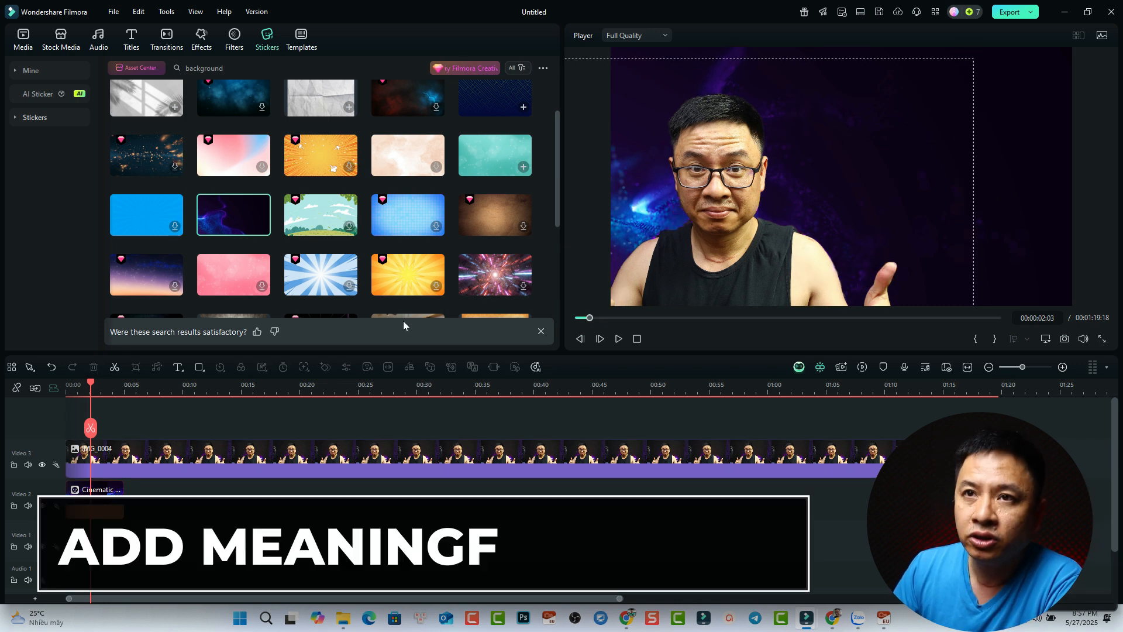
# Step: Add Neon Title 09 on a track above the photo clip and set its text to "YouTube" and "Thumbnail" on two lines
pyautogui.click(132, 42)
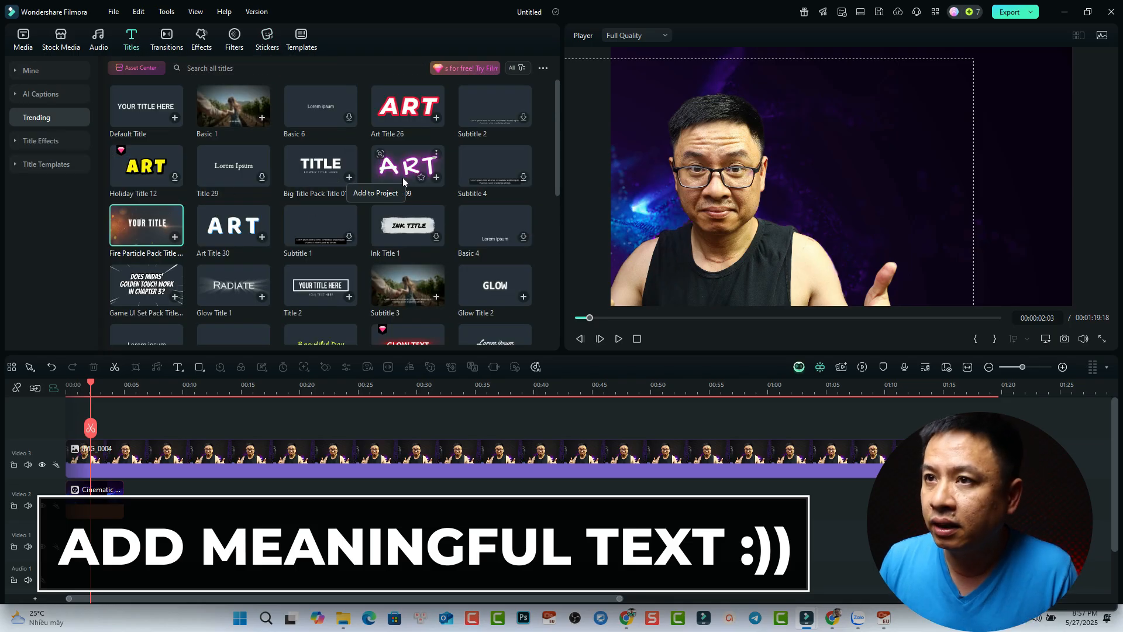
pyautogui.moveTo(397, 183); pyautogui.dragTo(92, 493)
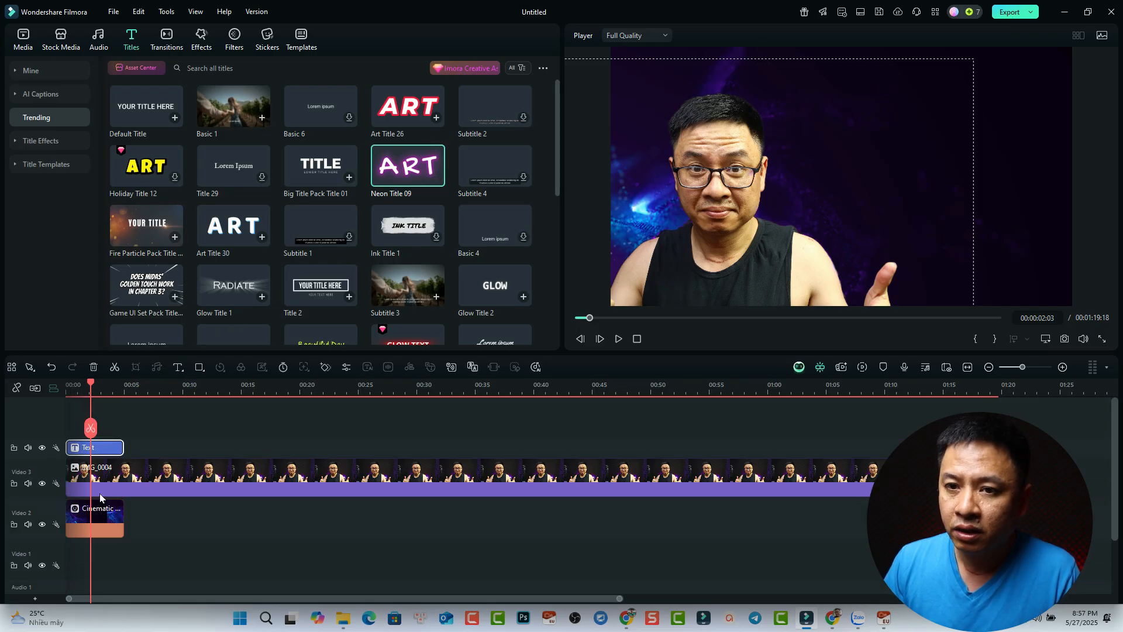
pyautogui.doubleClick(850, 185)
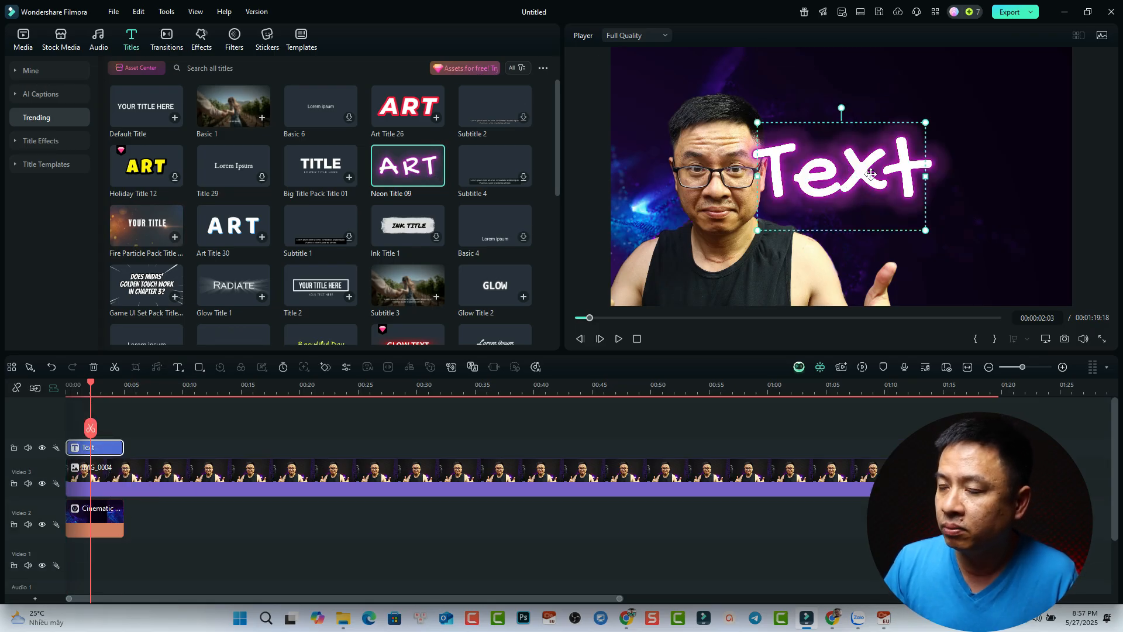
pyautogui.doubleClick(862, 175)
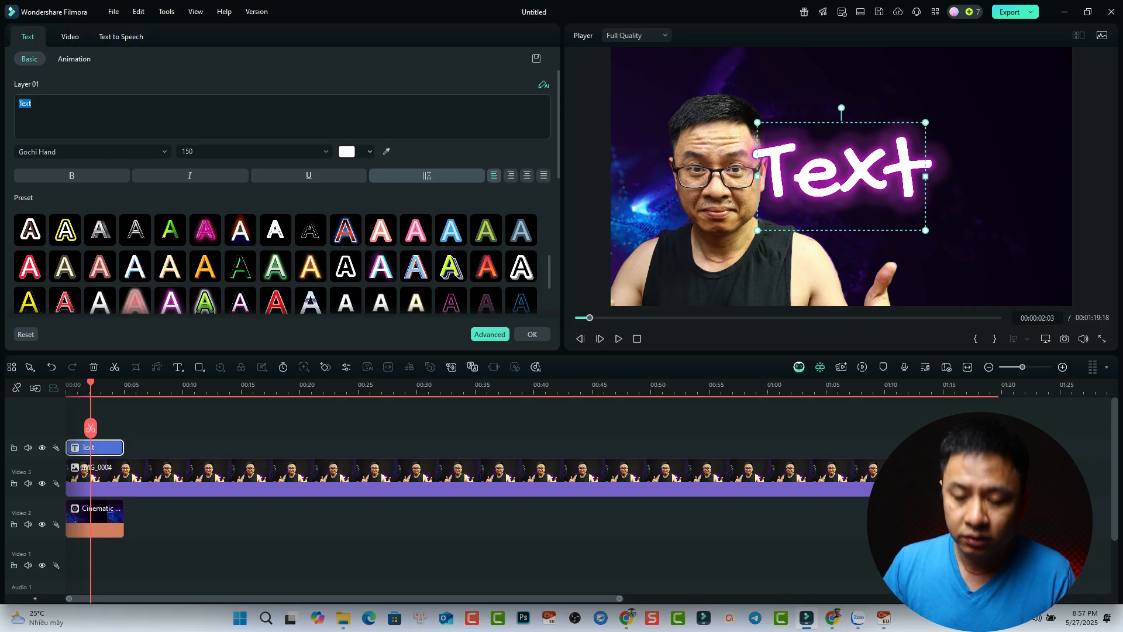
pyautogui.write('Y')
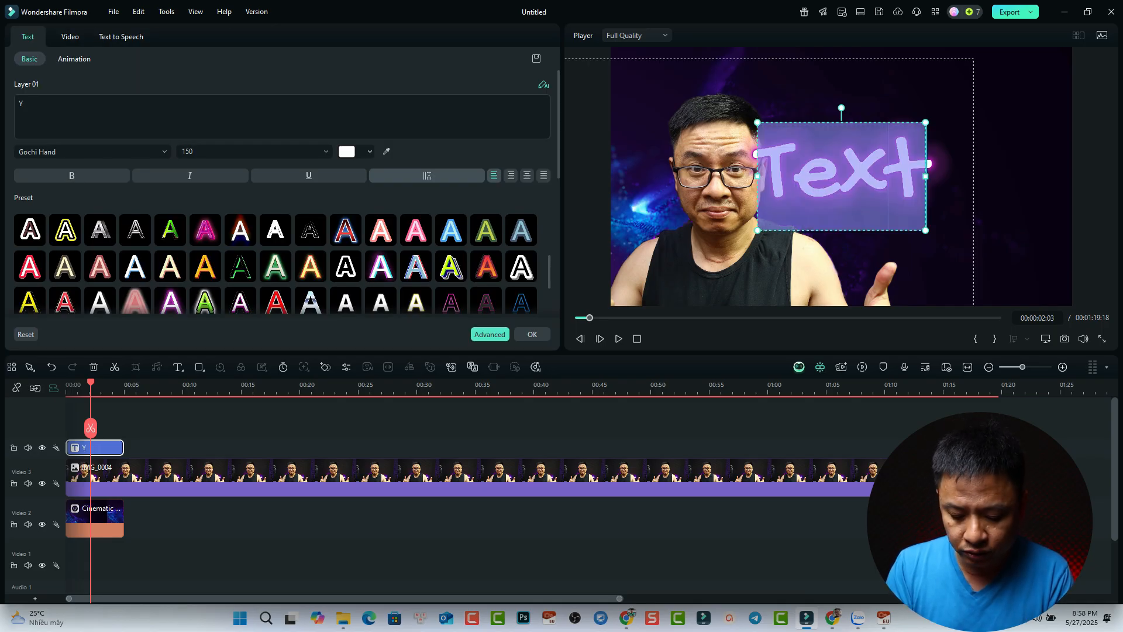
pyautogui.write('ouTube')
pyautogui.press('Return')
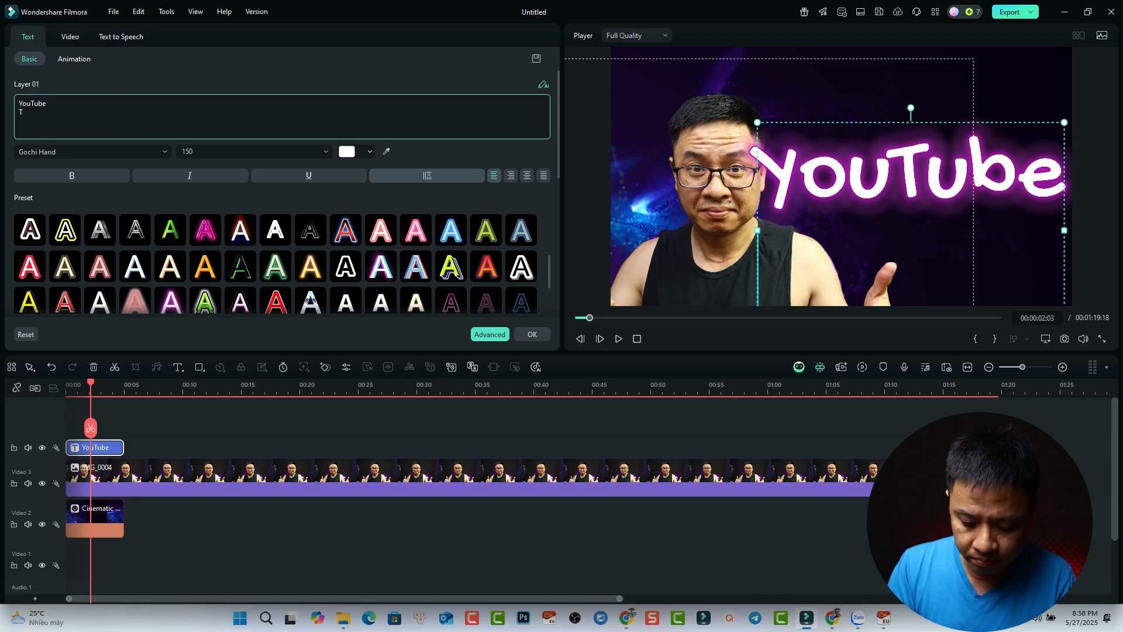
pyautogui.write('Thumb')
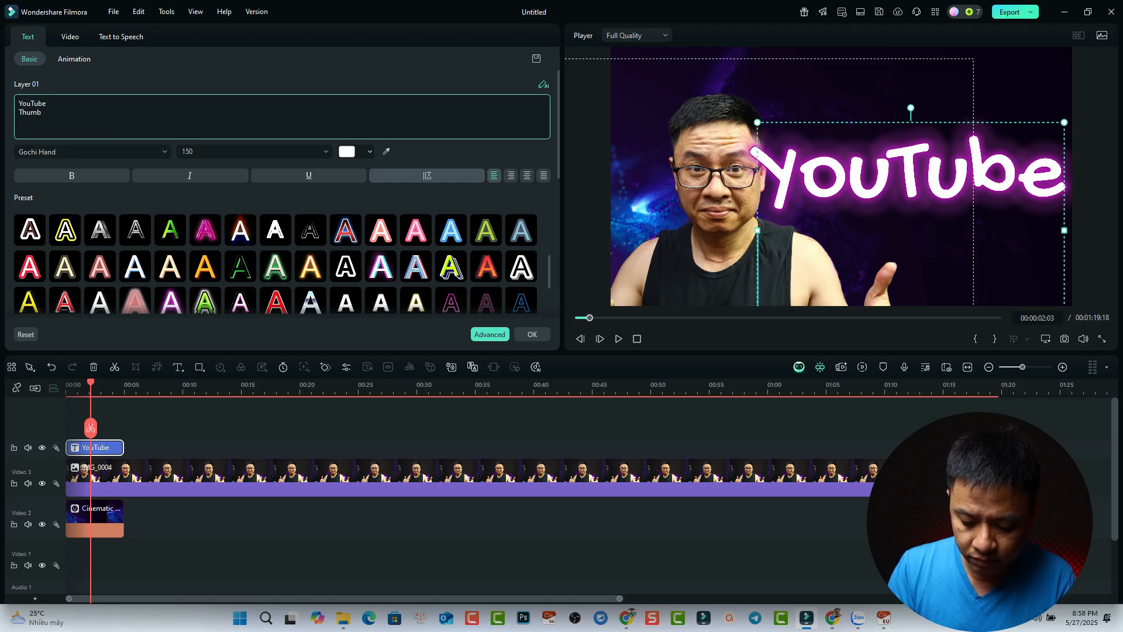
pyautogui.write('nail')
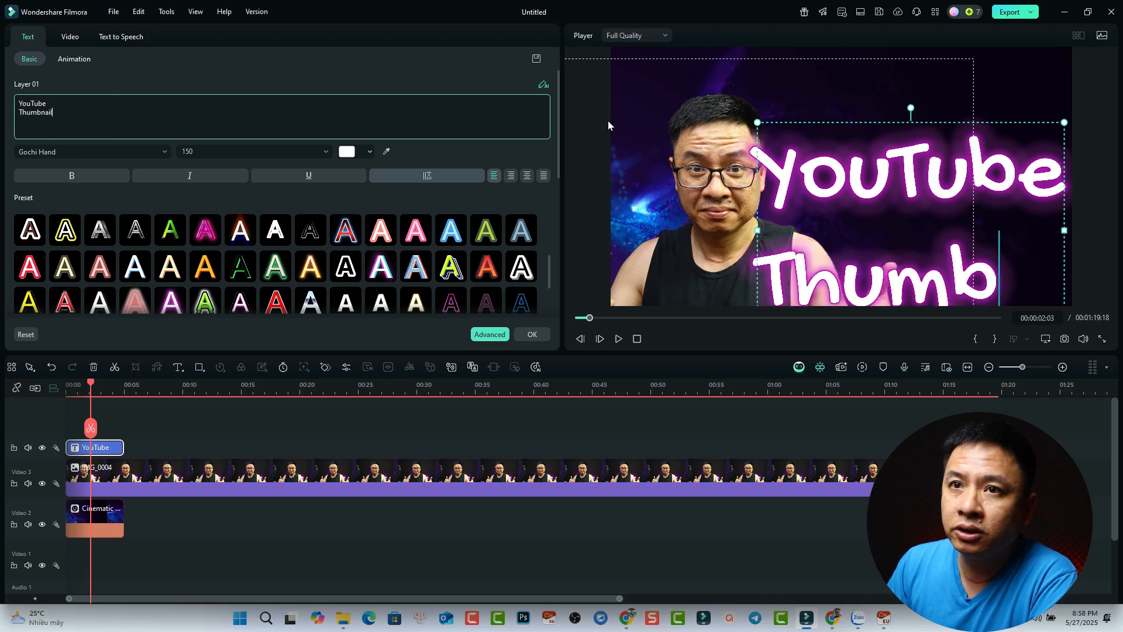
# Step: Set the title's font to BT Beau Sans Bold and its size to 100
pyautogui.click(159, 152)
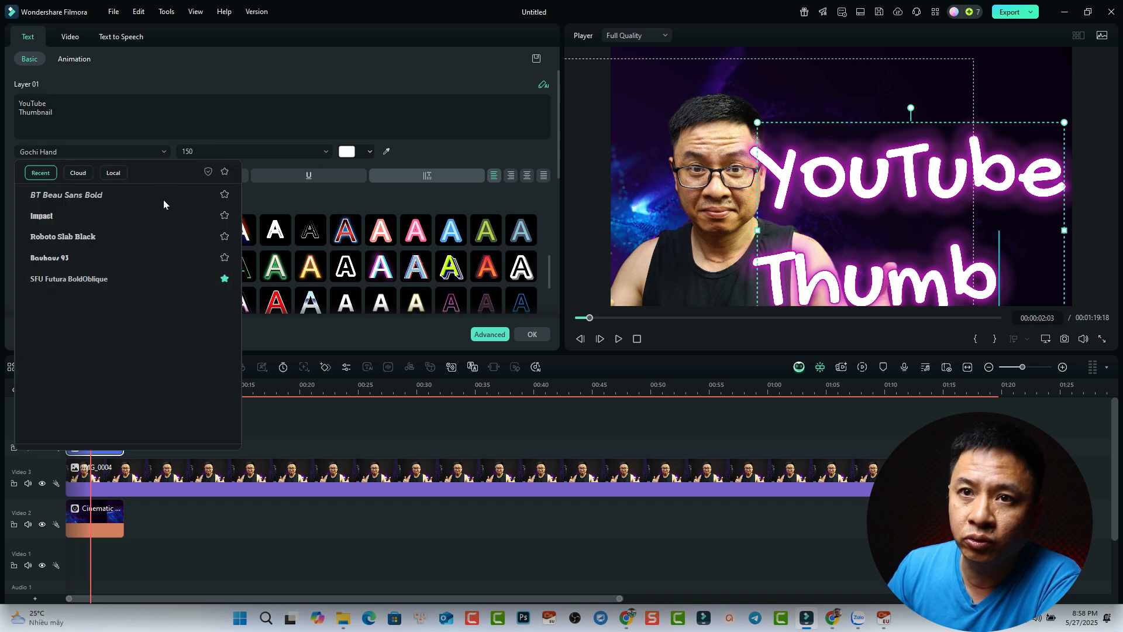
pyautogui.click(58, 201)
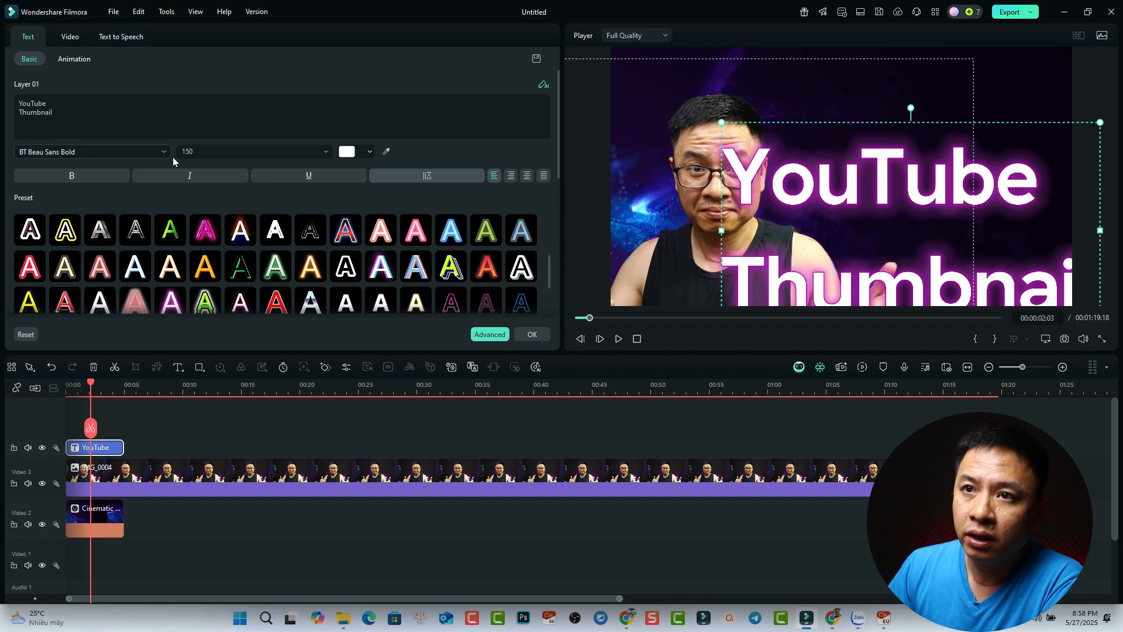
pyautogui.click(206, 157)
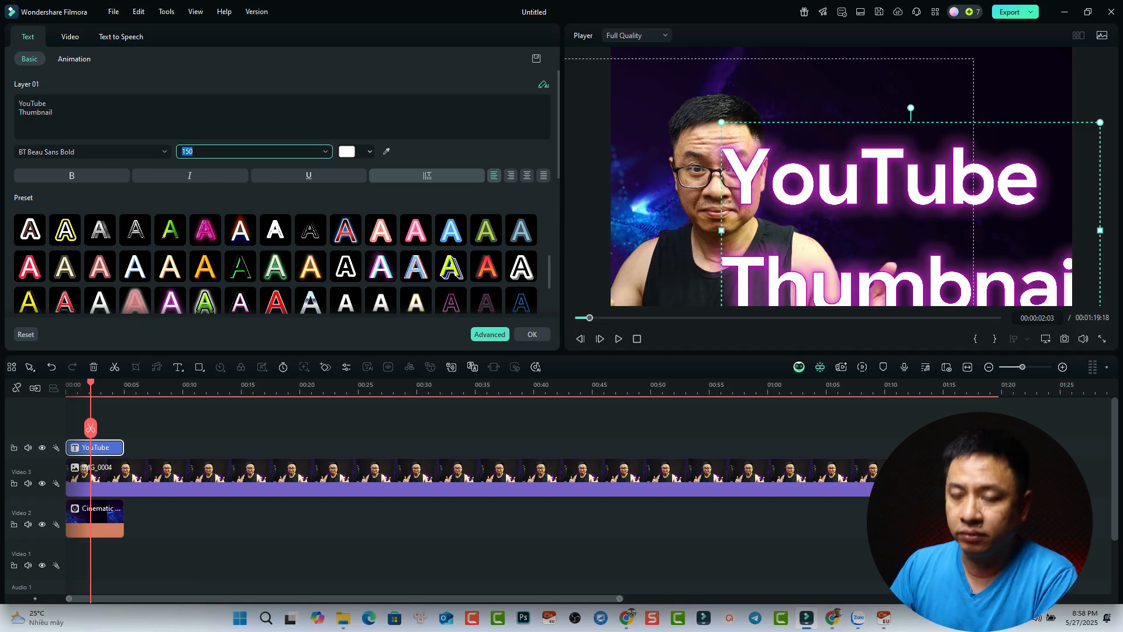
pyautogui.write('100')
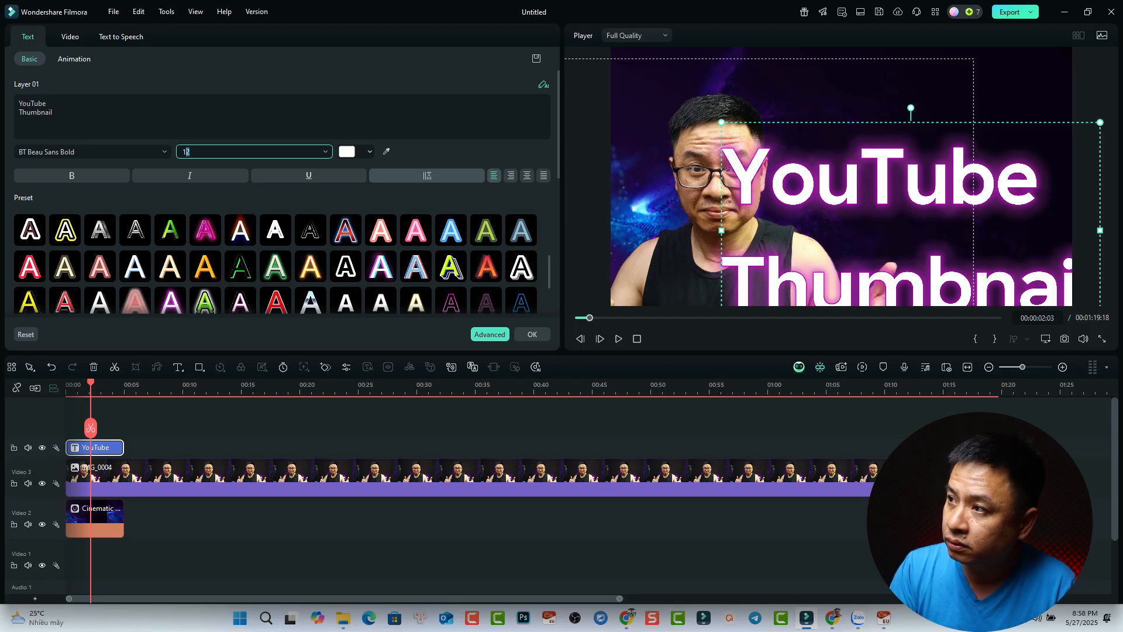
pyautogui.press('Return')
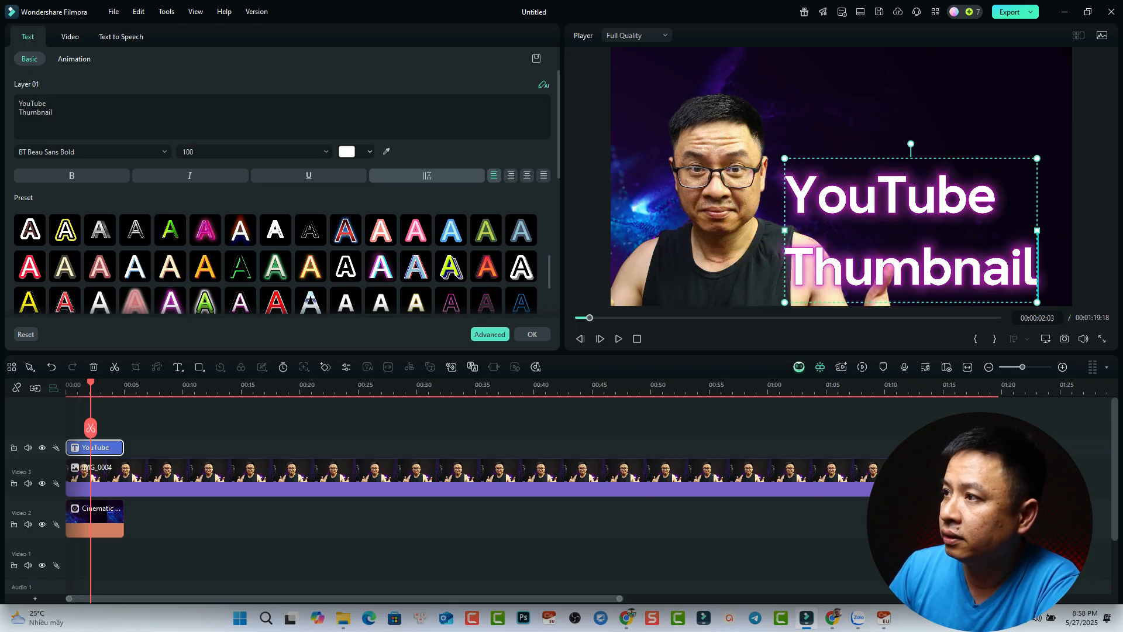
# Step: Apply the red, light-outlined preset to the title, shrink it to size 79 and place it in the frame's upper right
pyautogui.scroll(-2, 275, 266)
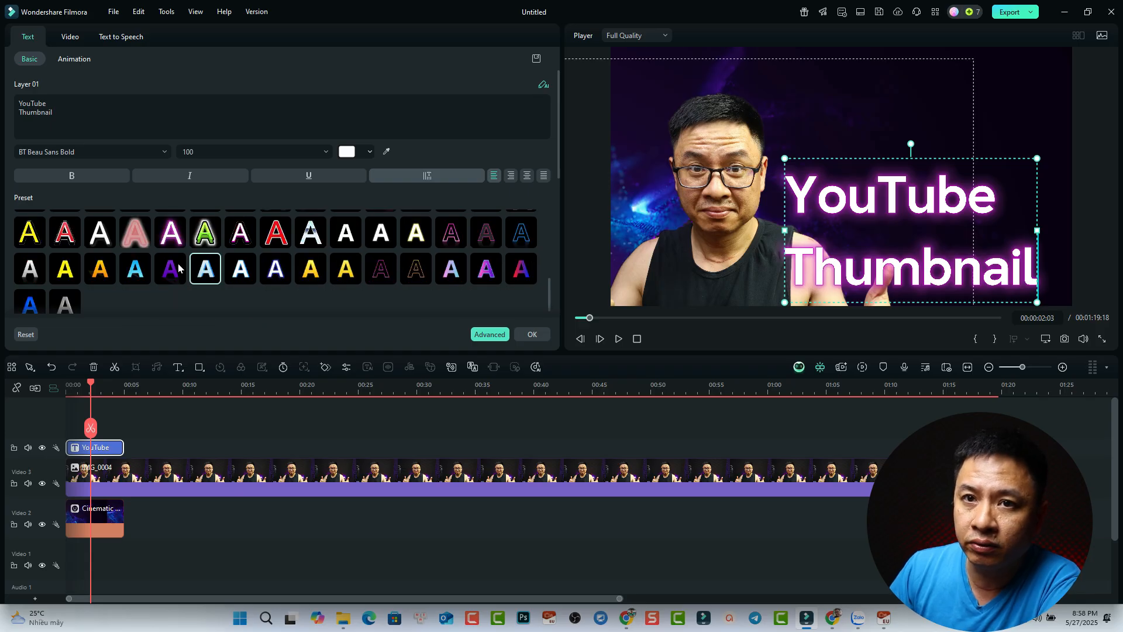
pyautogui.click(62, 236)
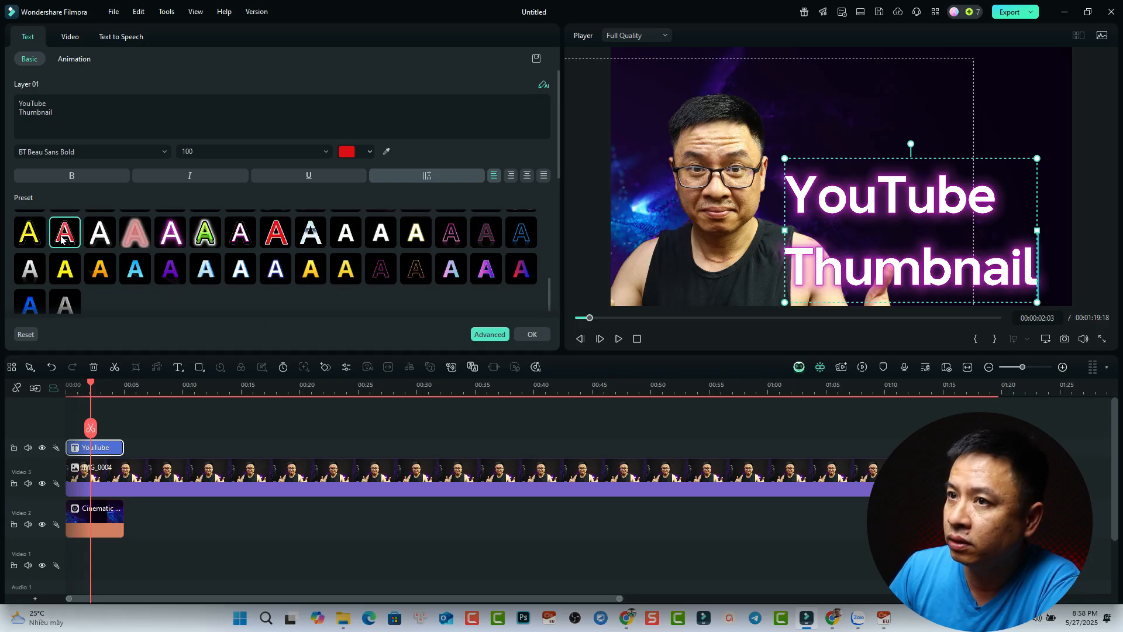
pyautogui.moveTo(813, 178); pyautogui.dragTo(853, 111)
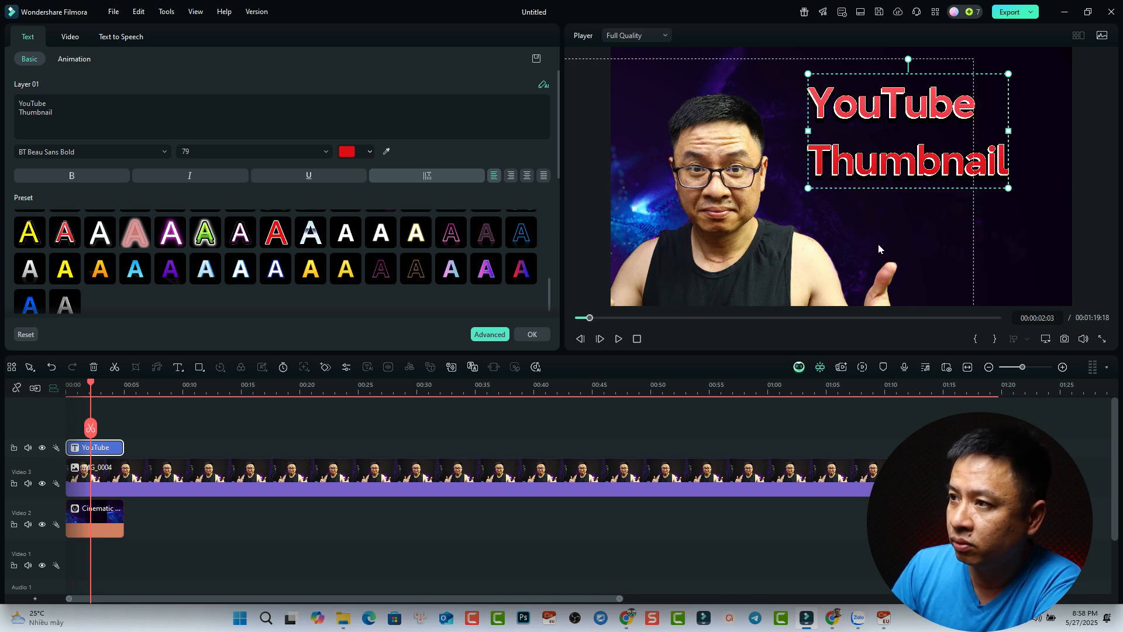
pyautogui.click(532, 334)
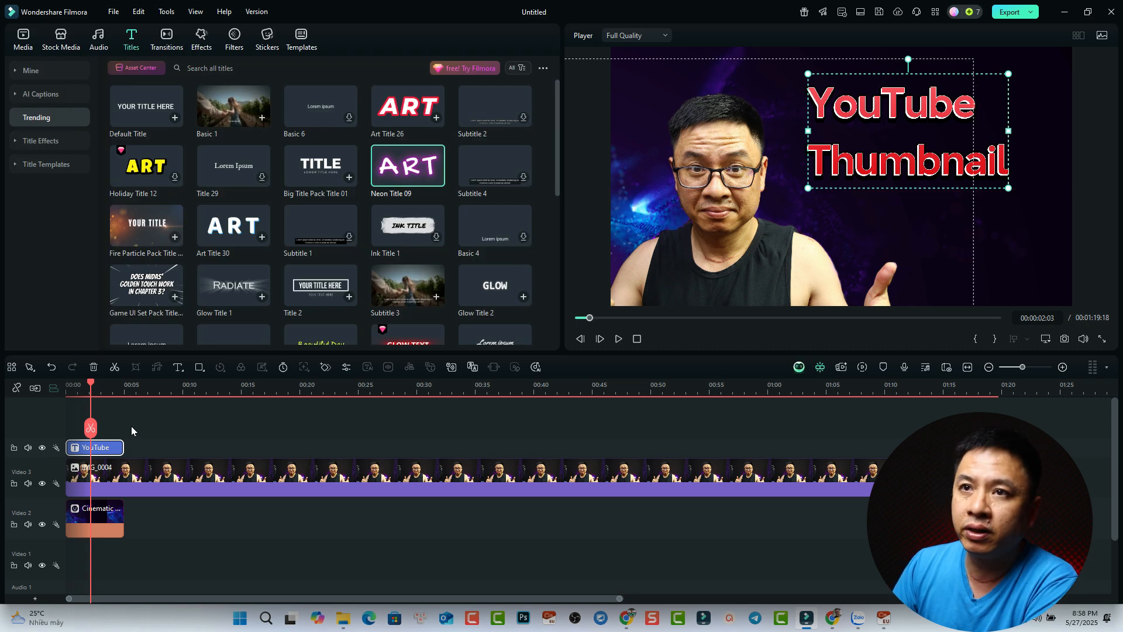
# Step: Search the sticker library for "youtube"
pyautogui.click(259, 46)
pyautogui.click(235, 69)
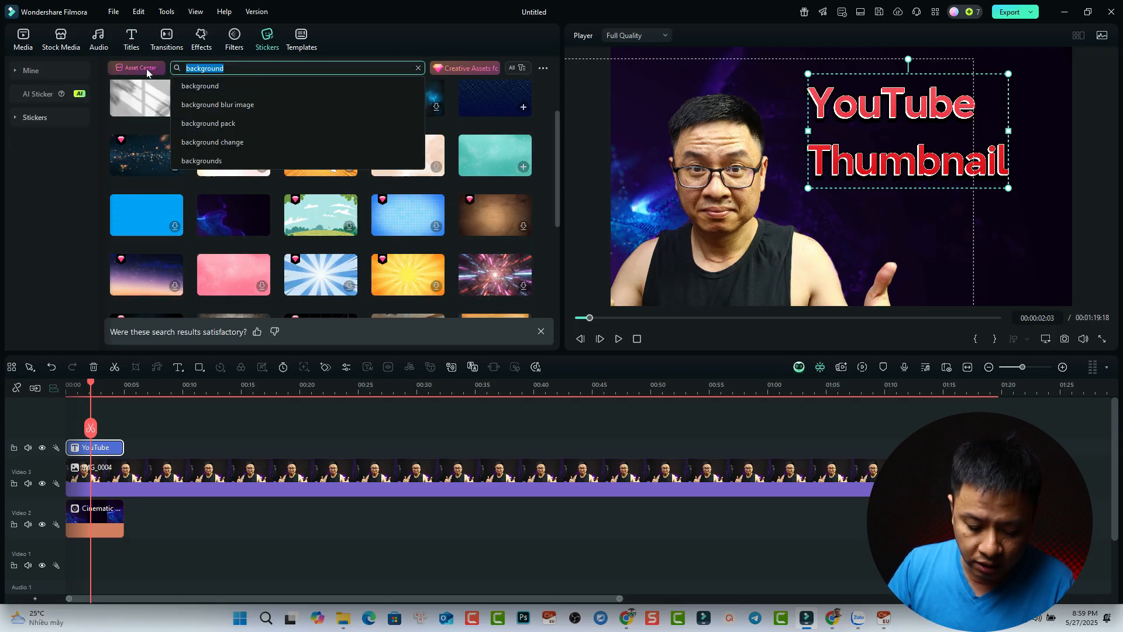
pyautogui.write('youtube')
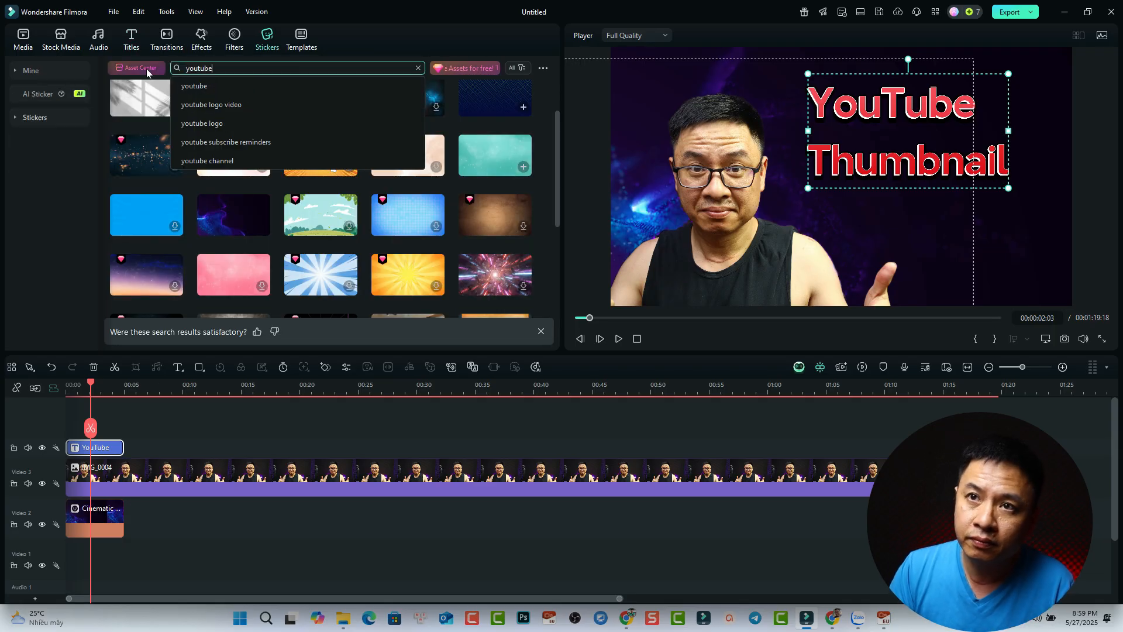
pyautogui.press('Return')
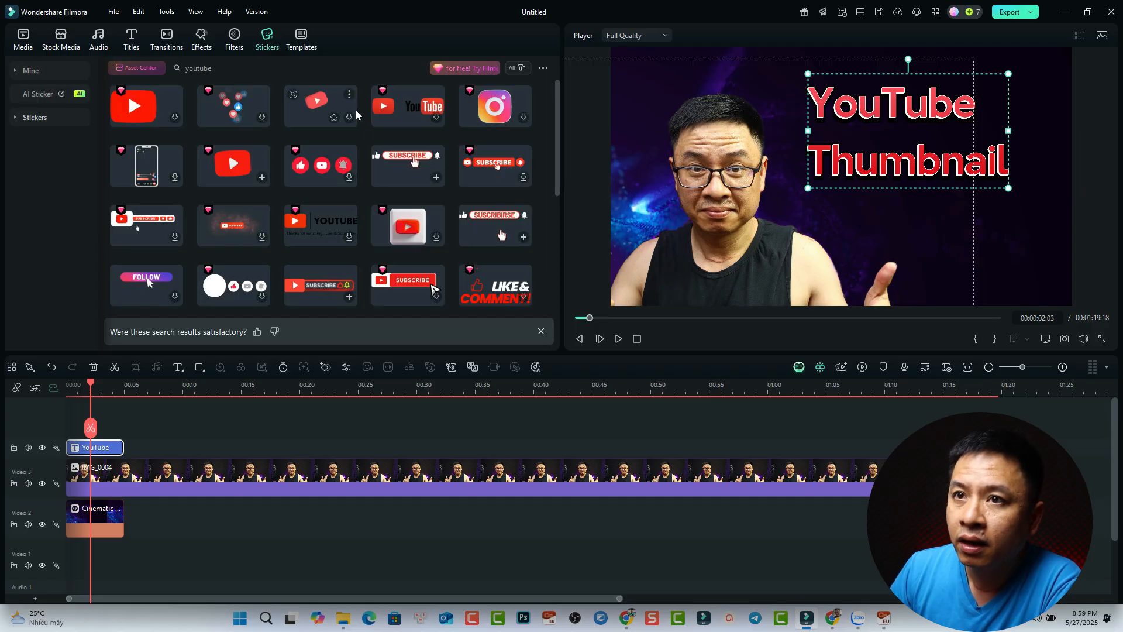